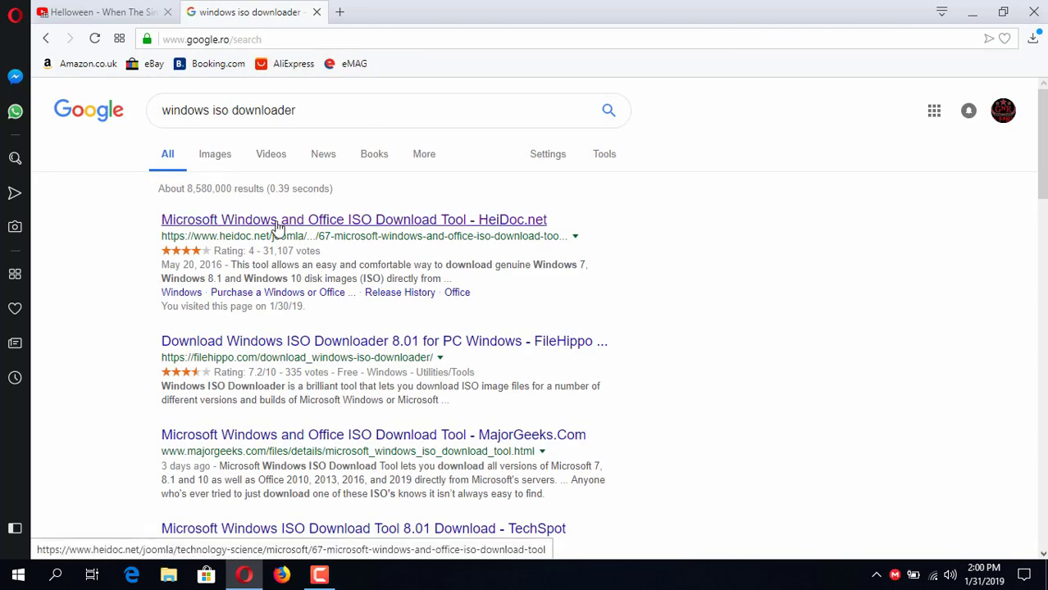
Step: Open HeiDoc.net's Microsoft Windows and Office ISO Download Tool page and try to download Windows-ISO-Downloader.exe, leaving the browser minimized
click(276, 222)
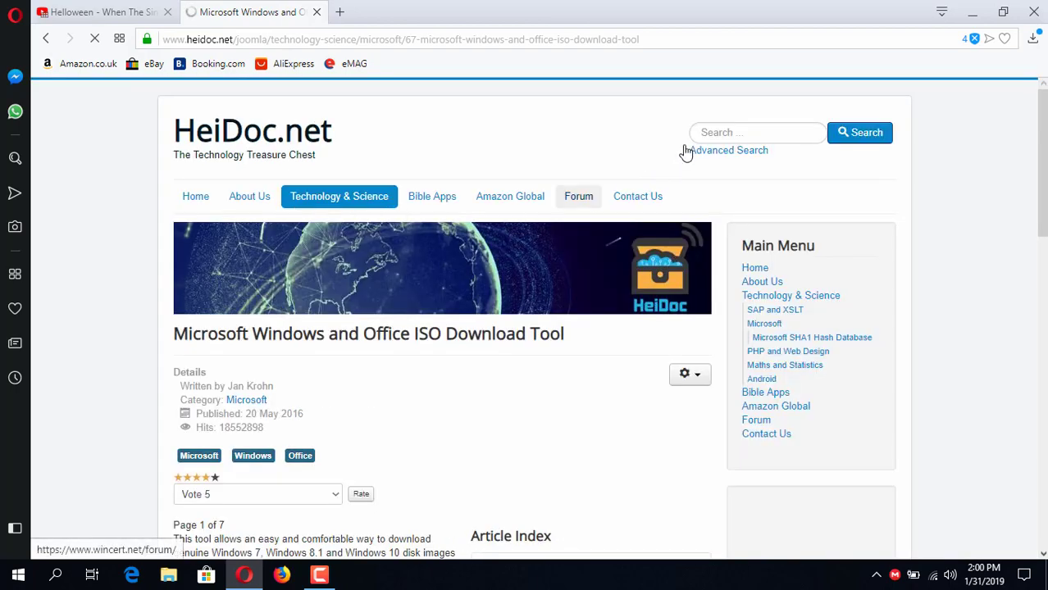
scroll(413, 406, down, 2)
scroll(414, 405, down, 3)
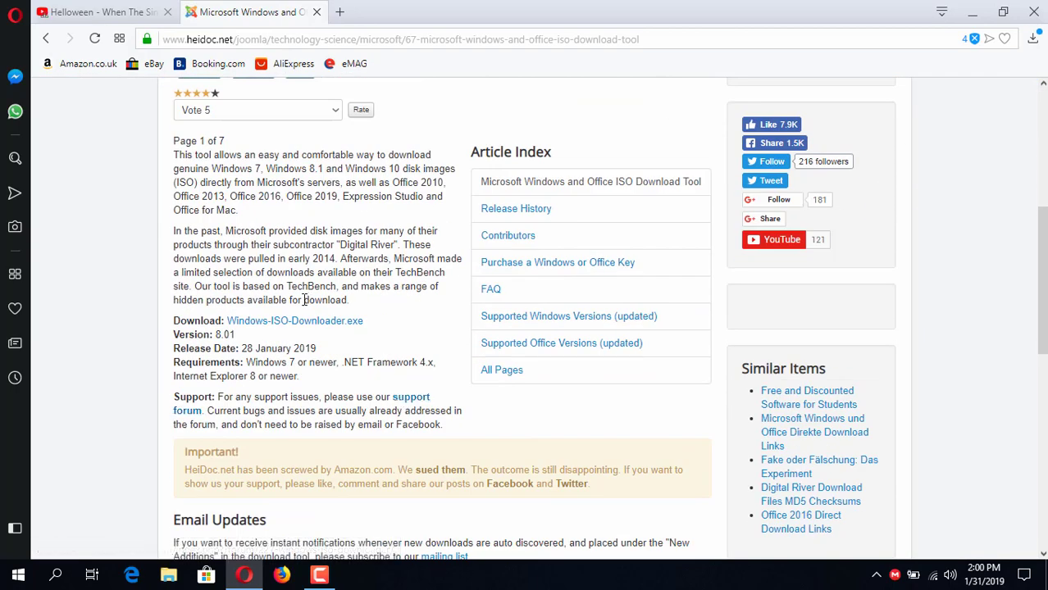
click(305, 325)
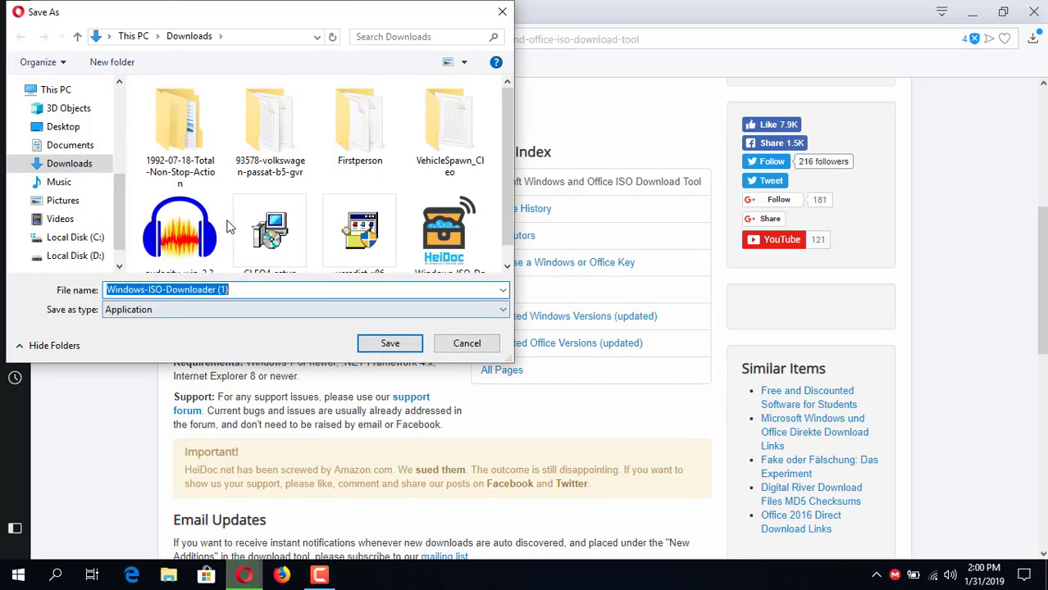
click(445, 349)
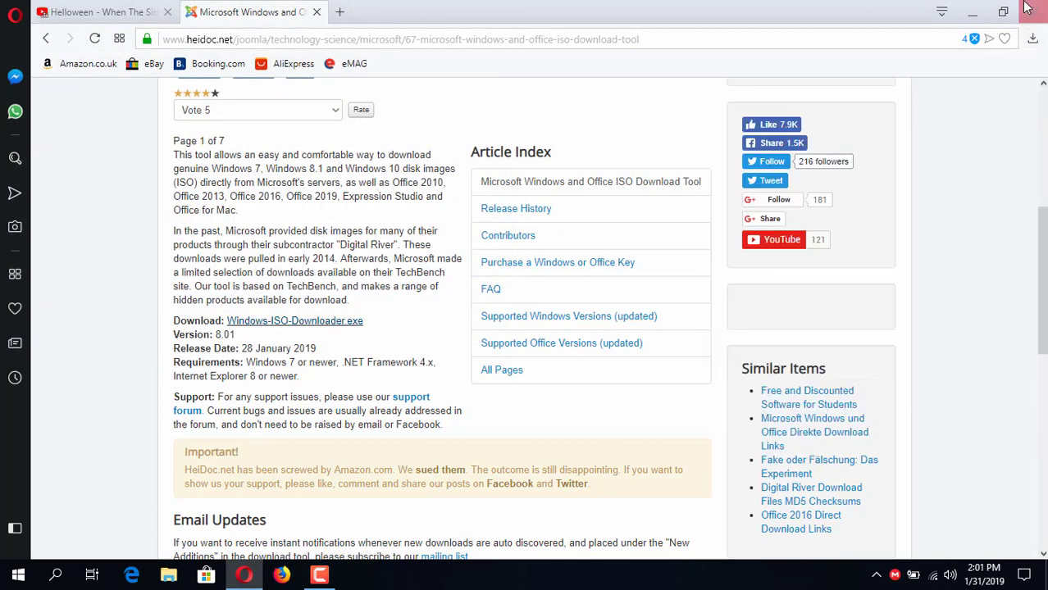
click(972, 11)
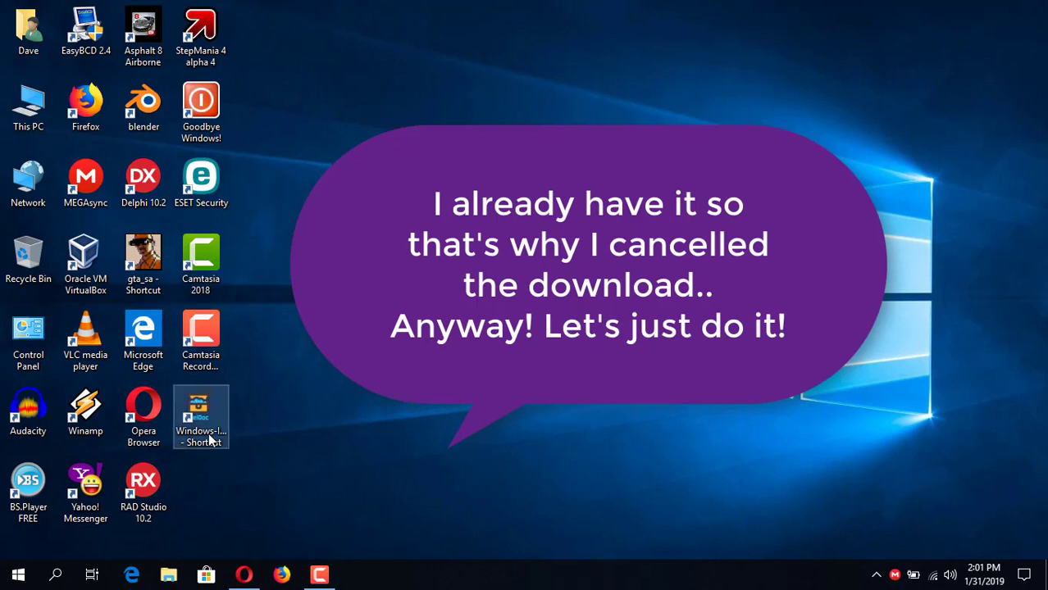
Step: Launch Windows ISO Downloader from the desktop shortcut and request the Windows 8.1/Windows 8.1 Pro edition of Windows 8.1
click(195, 427)
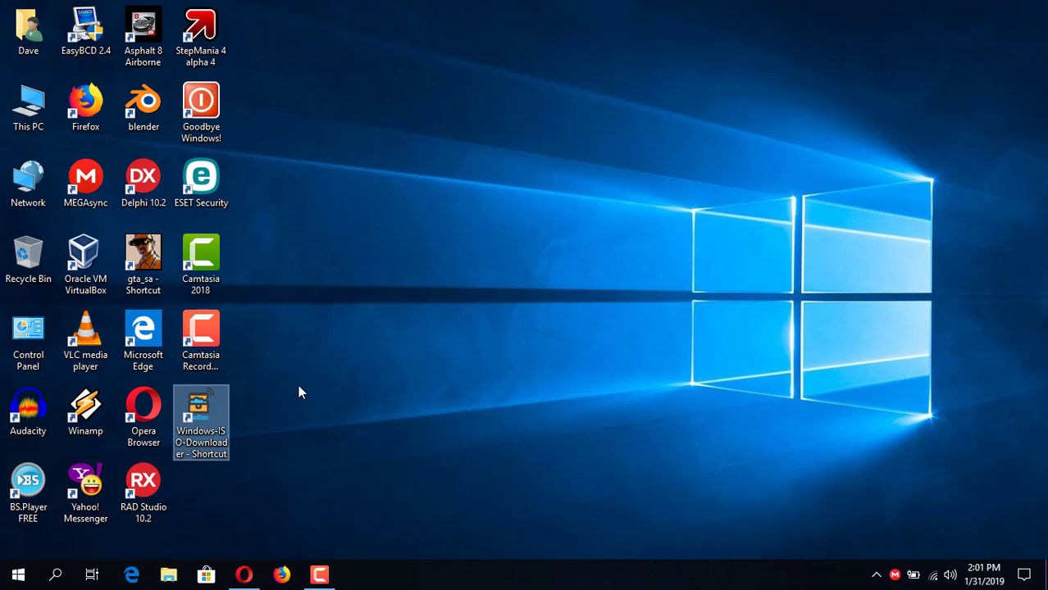
click(306, 415)
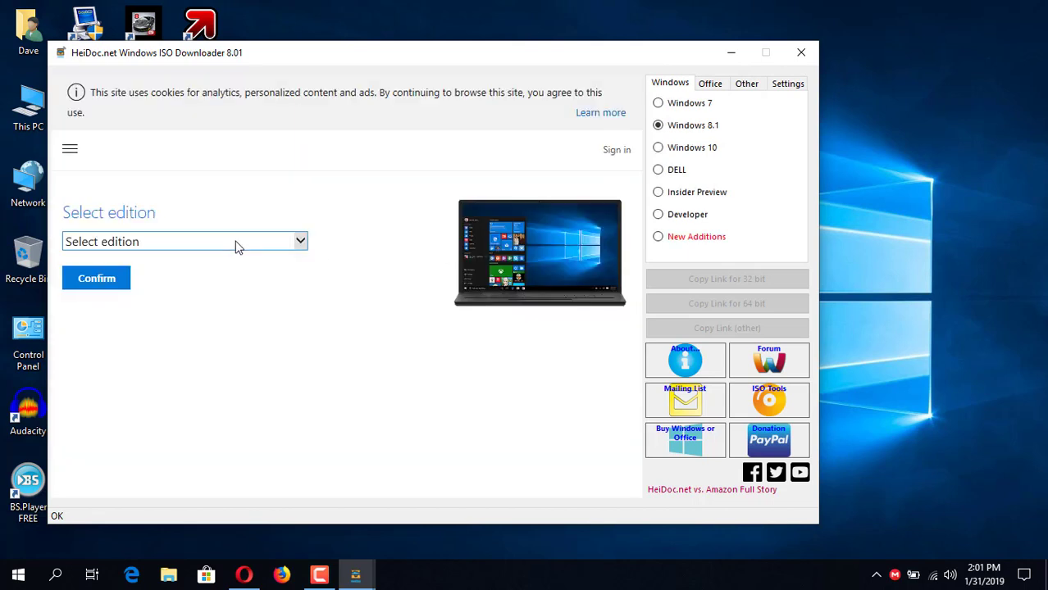
click(233, 243)
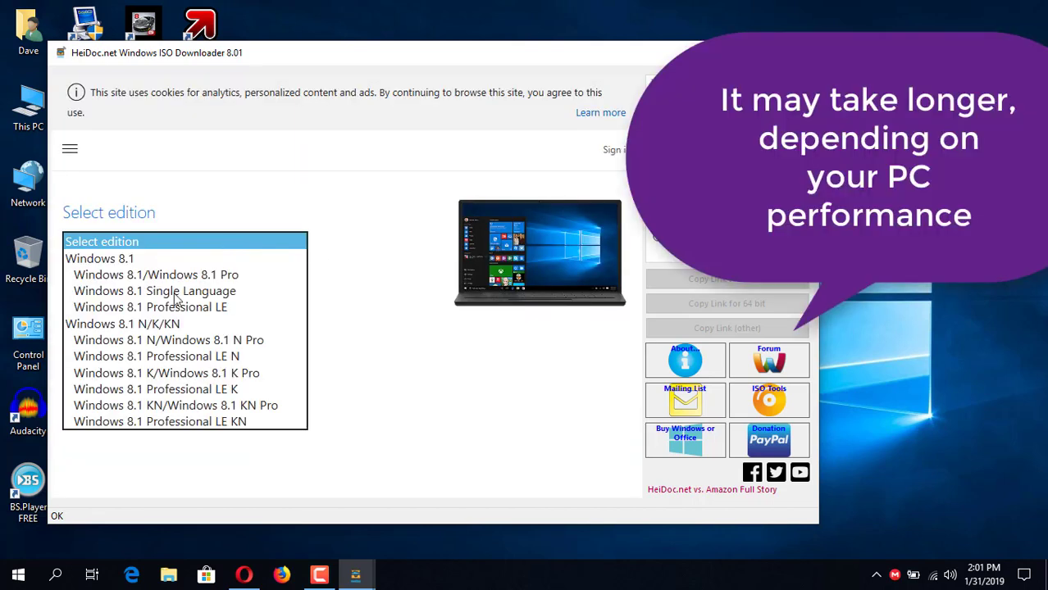
click(145, 277)
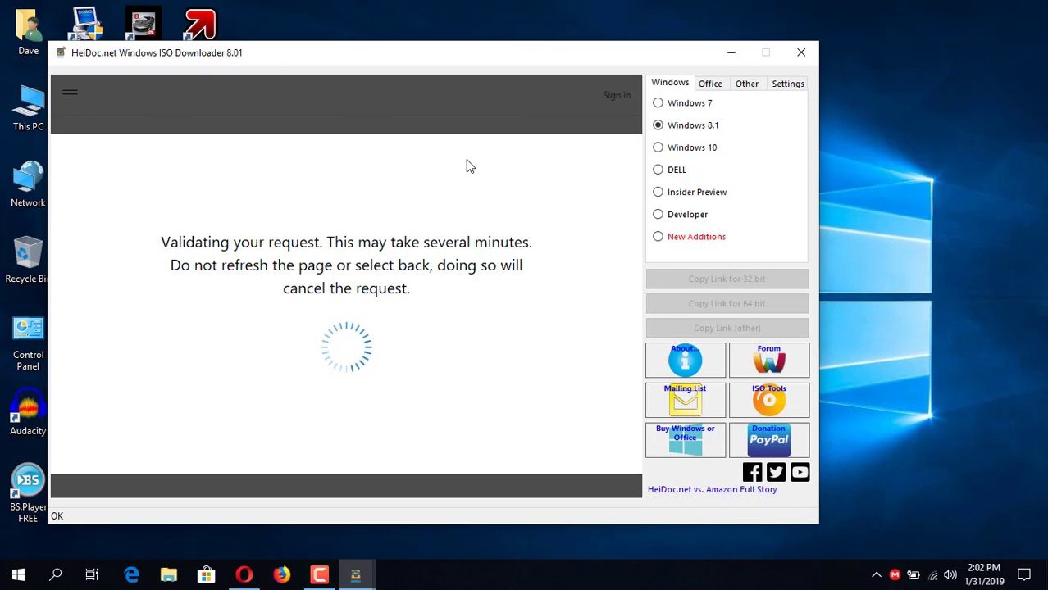
drag(436, 298, 187, 234)
click(232, 248)
click(321, 571)
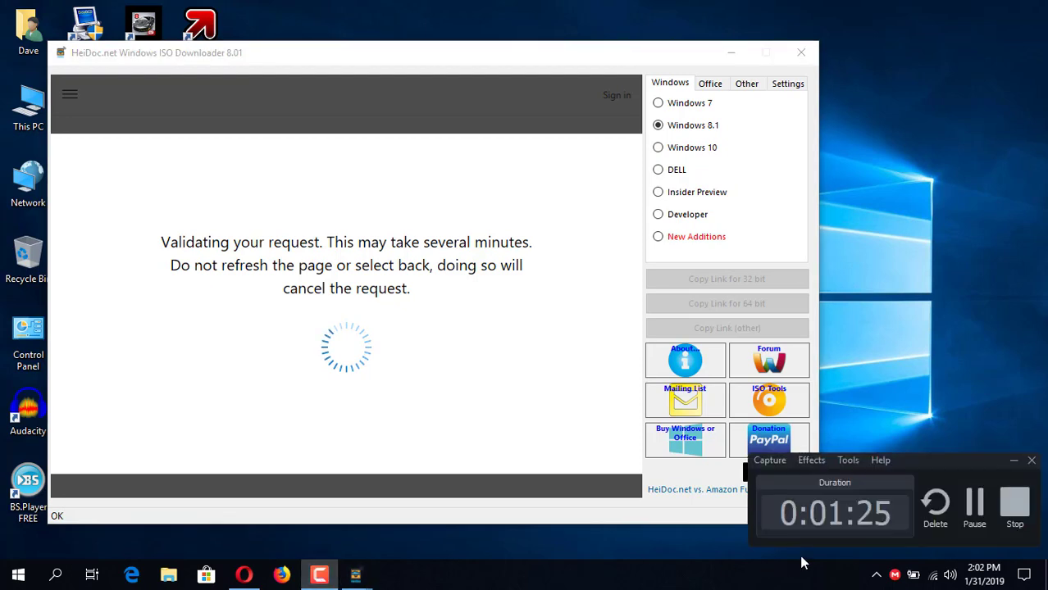
click(988, 503)
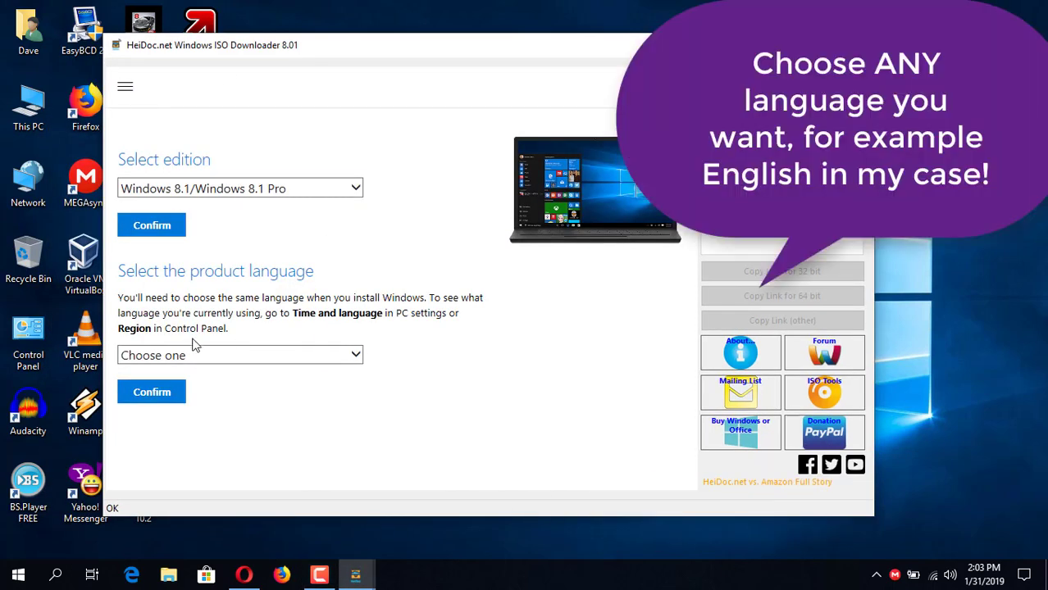
Step: Confirm English as the product language and request the 64-bit download of Windows 8.1
click(208, 359)
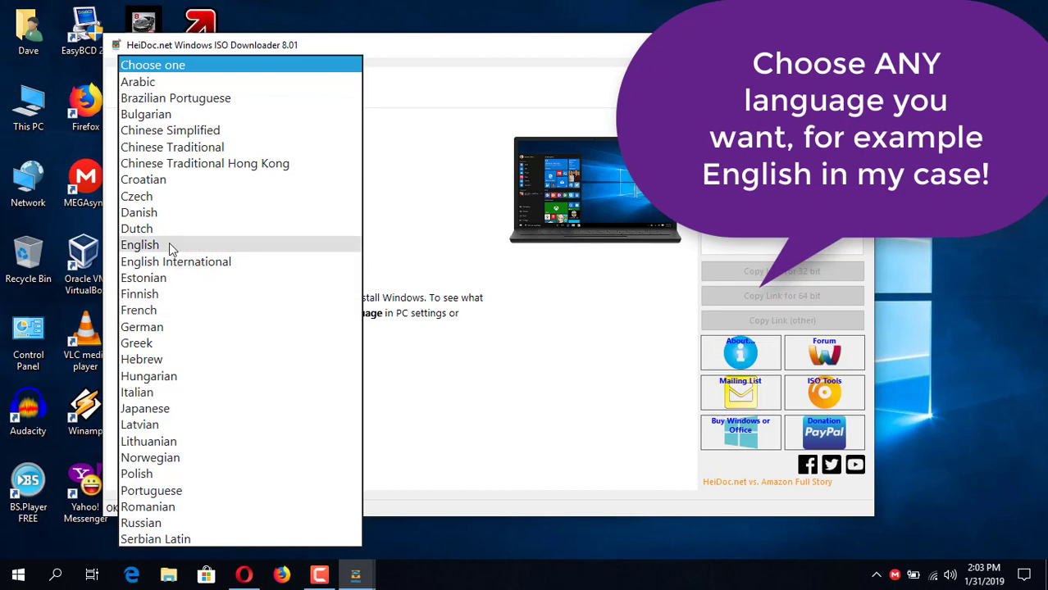
click(172, 249)
click(179, 397)
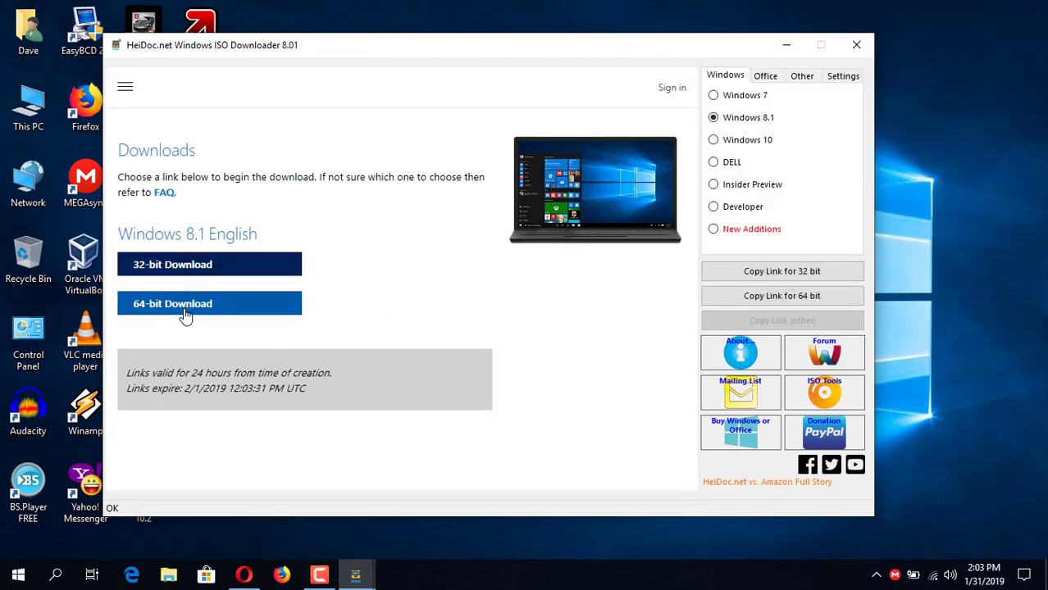
click(184, 313)
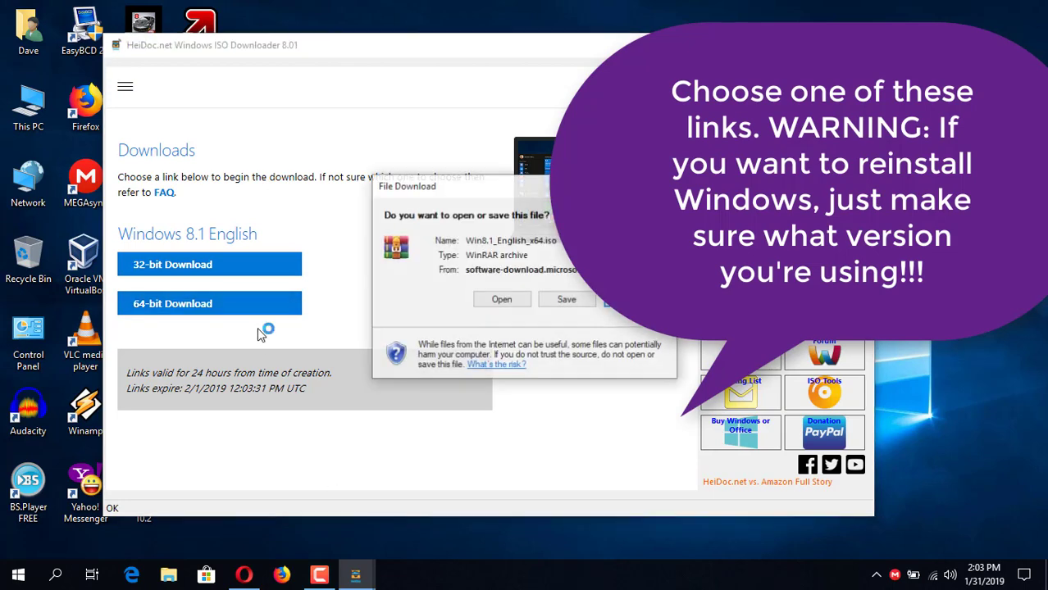
Step: Check the PC's system type in the Windows About settings, closing the mistakenly opened Event Viewer
right_click(18, 574)
click(53, 214)
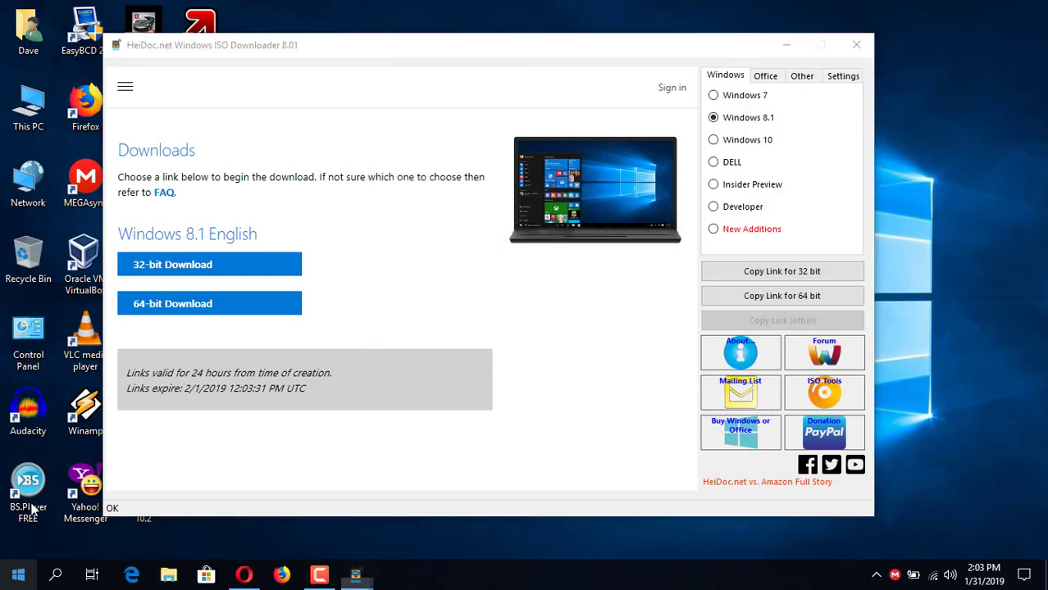
right_click(19, 575)
click(57, 232)
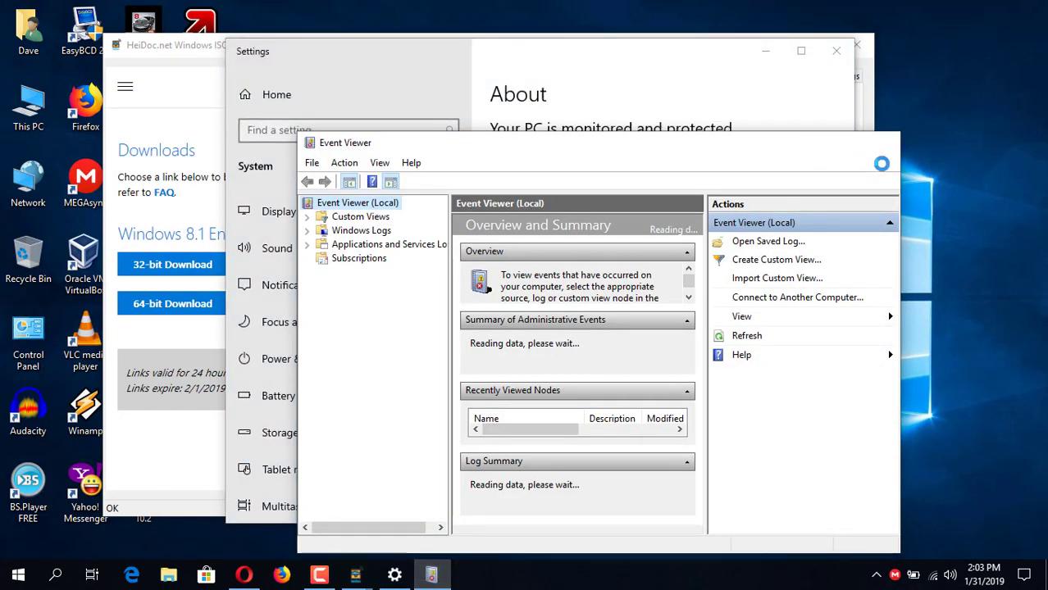
click(883, 143)
scroll(661, 381, down, 3)
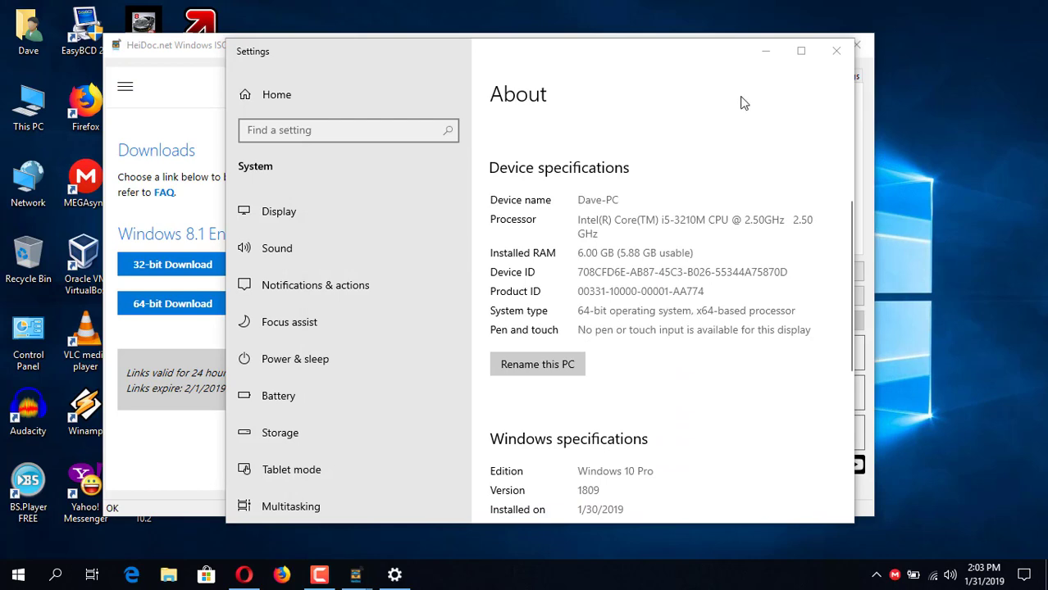
click(836, 51)
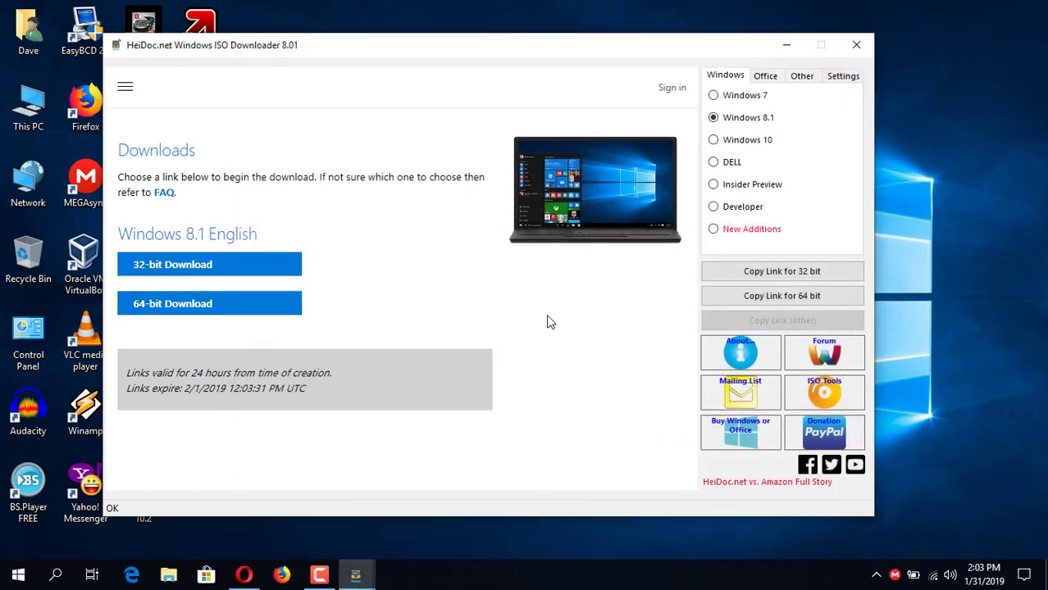
Step: Try to save the Win8.1_English_x64 image in the Downloads folder, and close Windows ISO Downloader
click(566, 300)
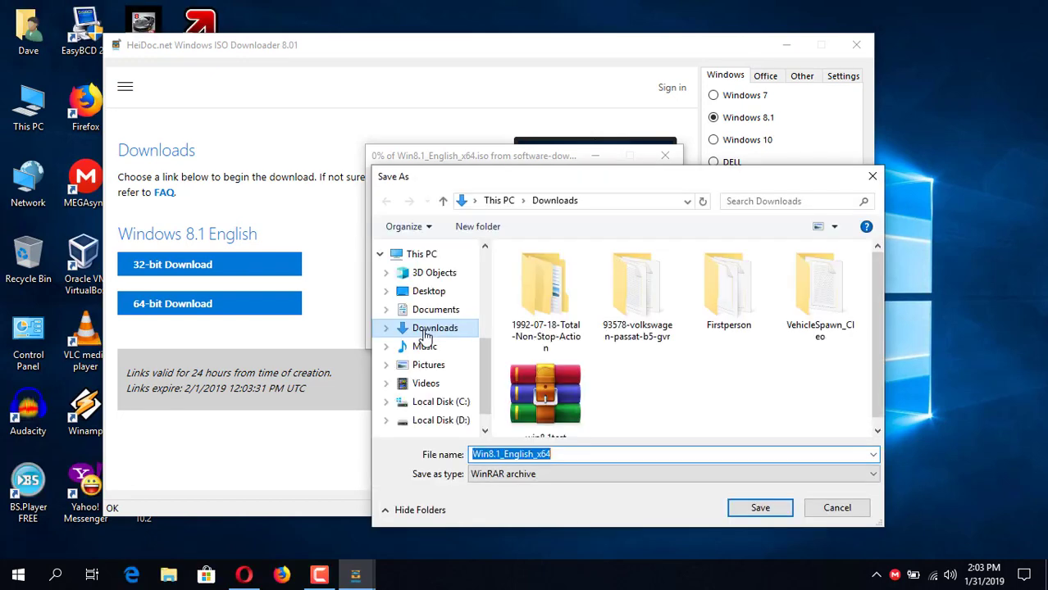
click(627, 412)
click(759, 510)
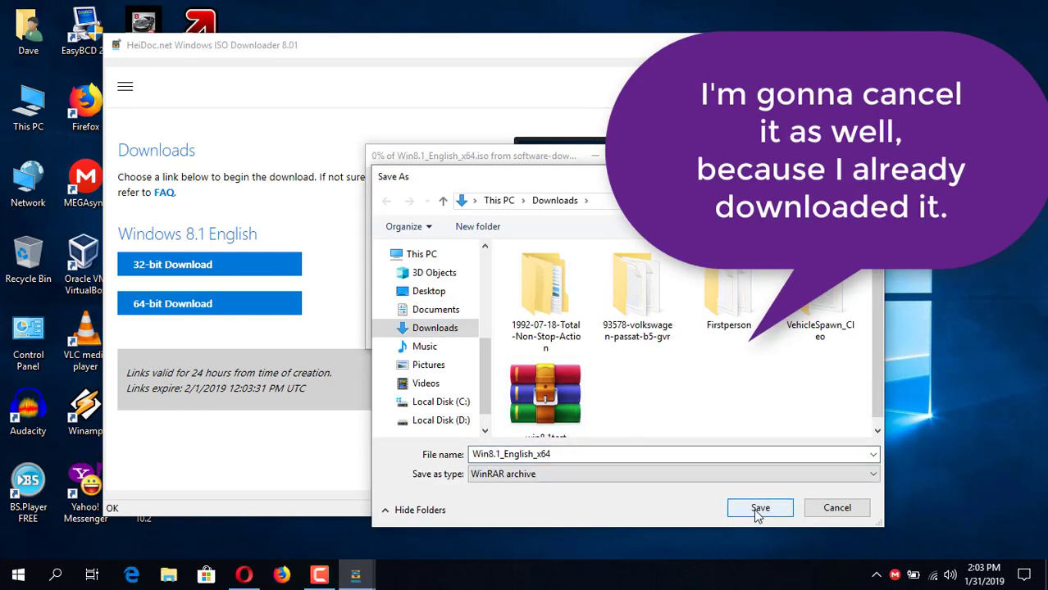
drag(610, 455, 395, 459)
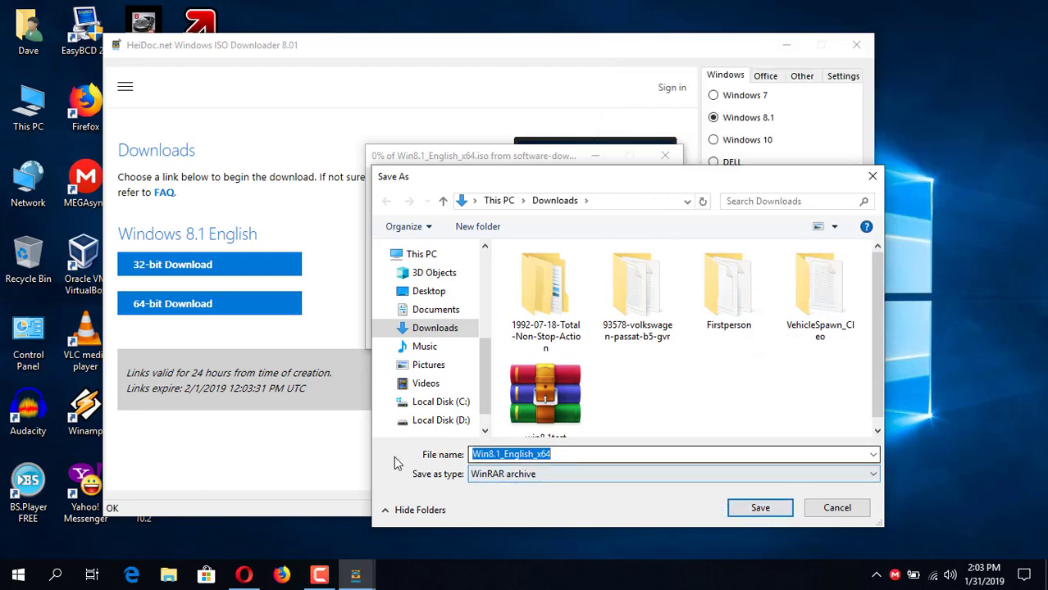
right_click(485, 456)
click(565, 292)
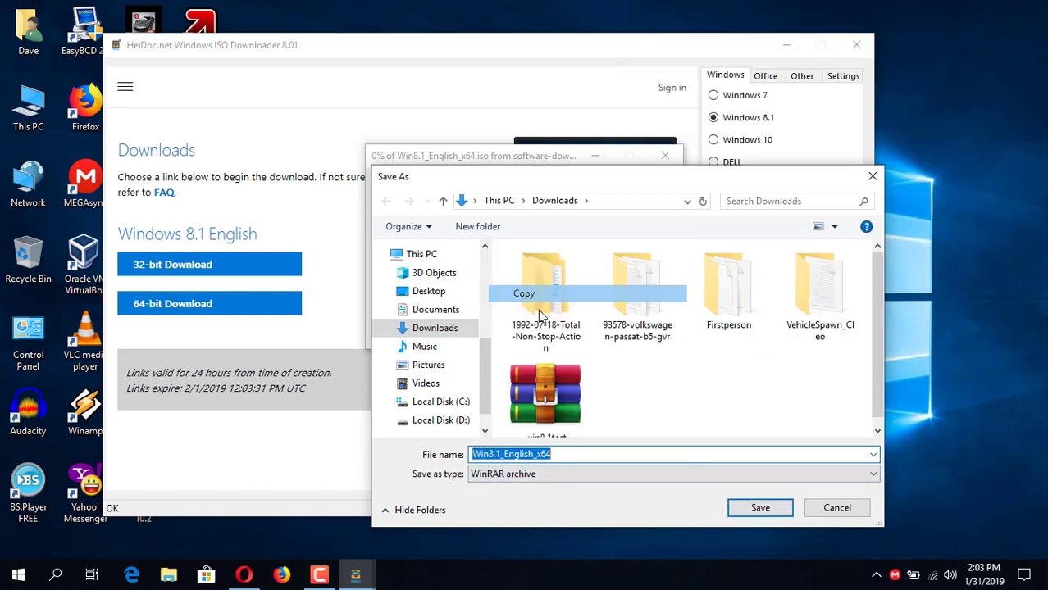
click(580, 453)
click(760, 506)
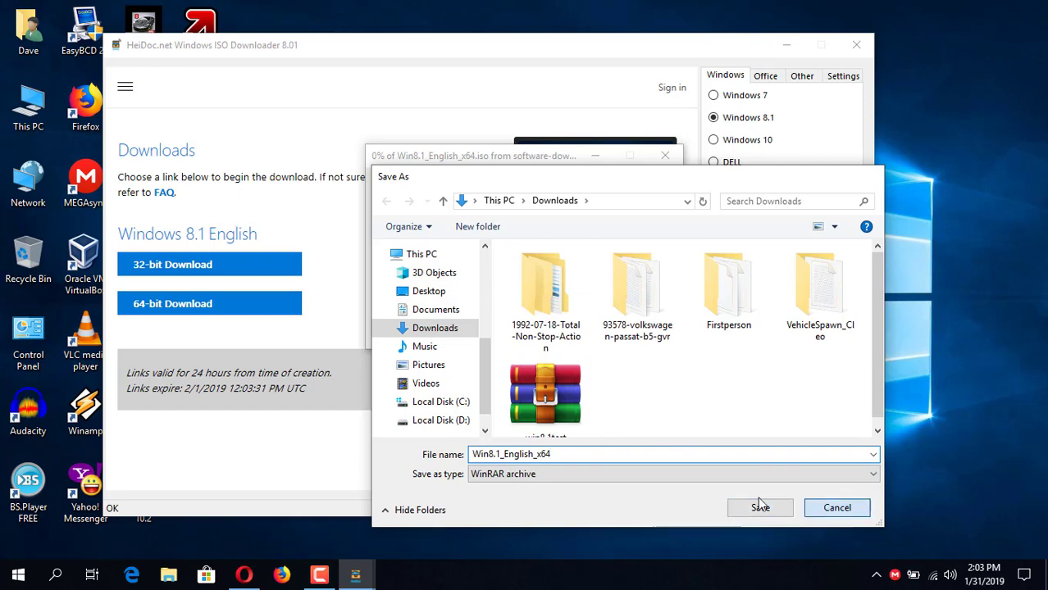
click(858, 46)
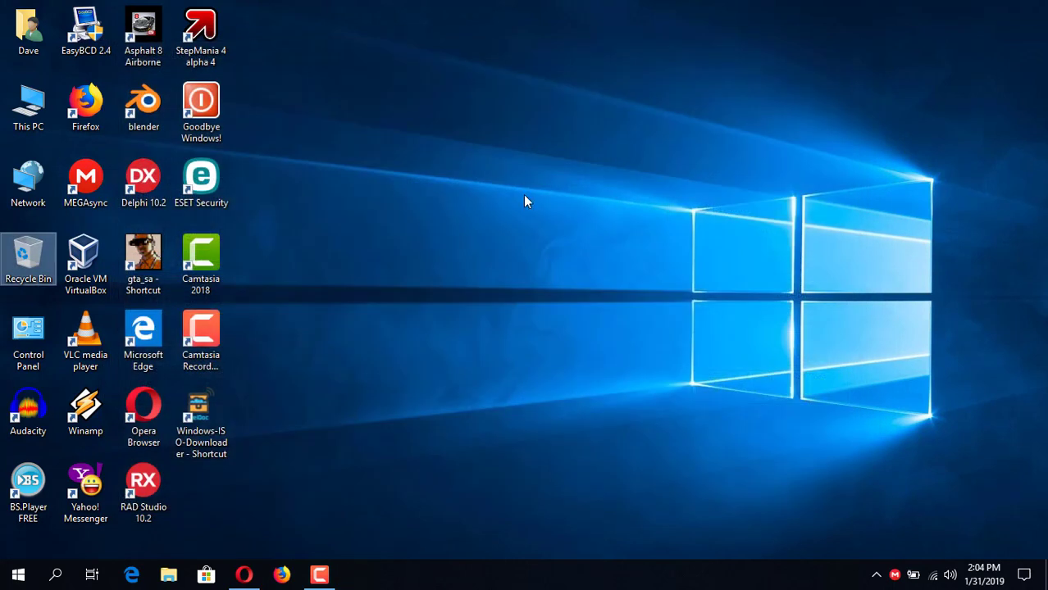
click(319, 573)
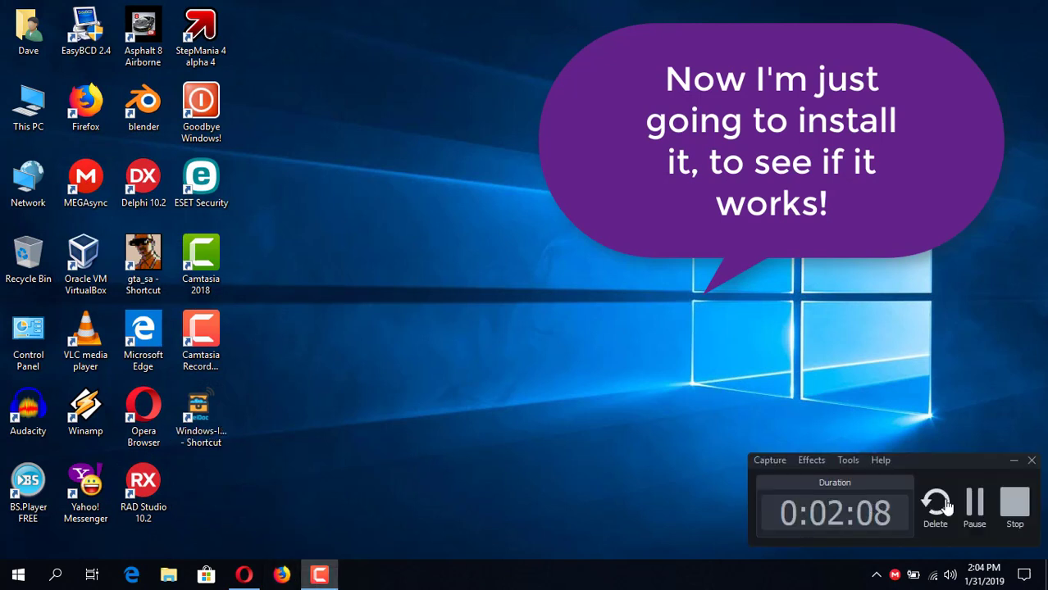
click(972, 506)
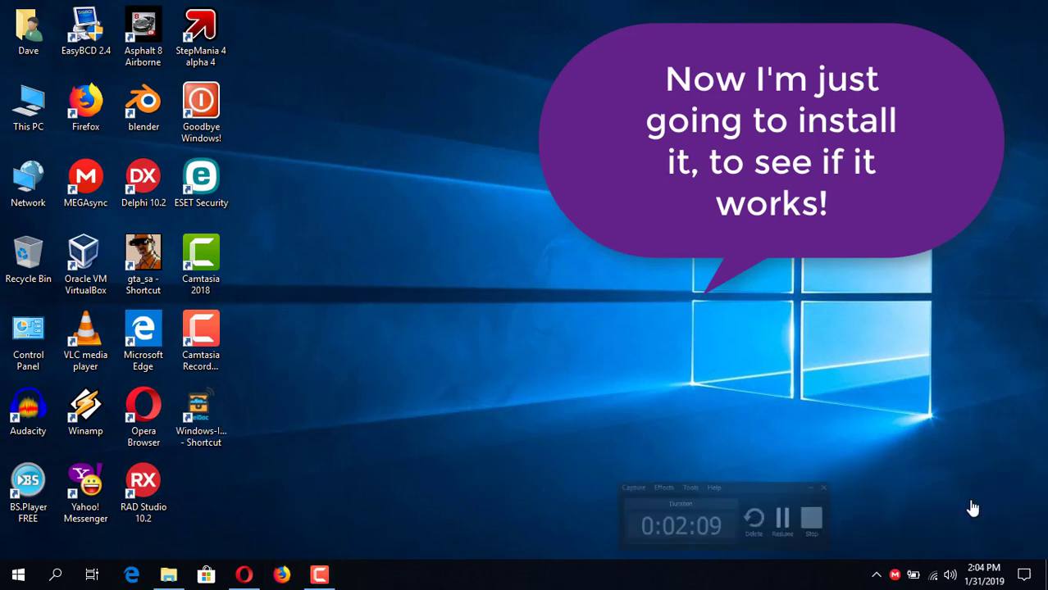
Step: Launch Oracle VM VirtualBox and locate the Win8.1_English_x64 image in the Downloads folder
double_click(100, 273)
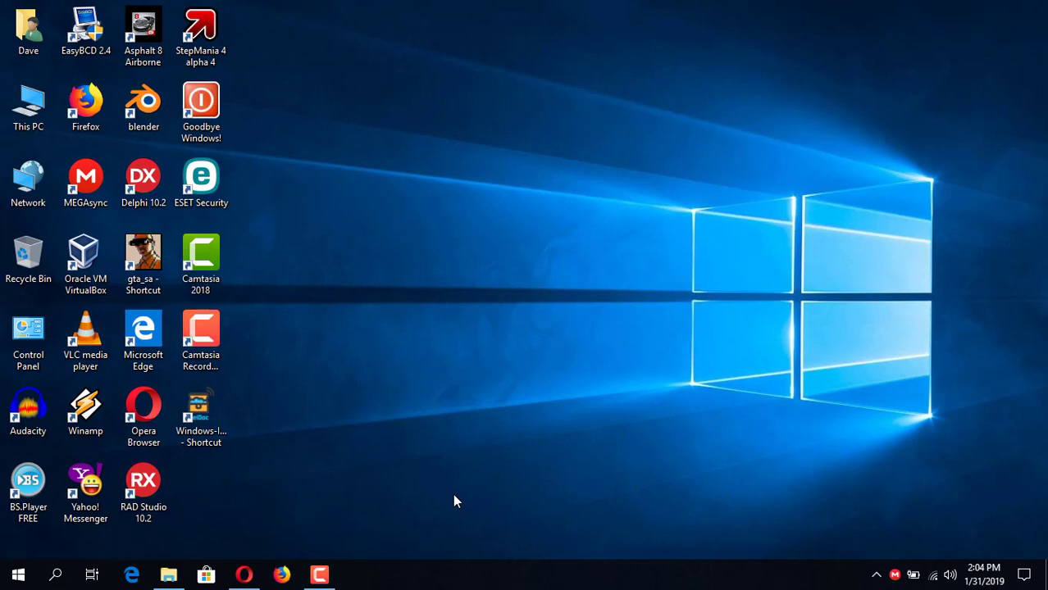
click(168, 574)
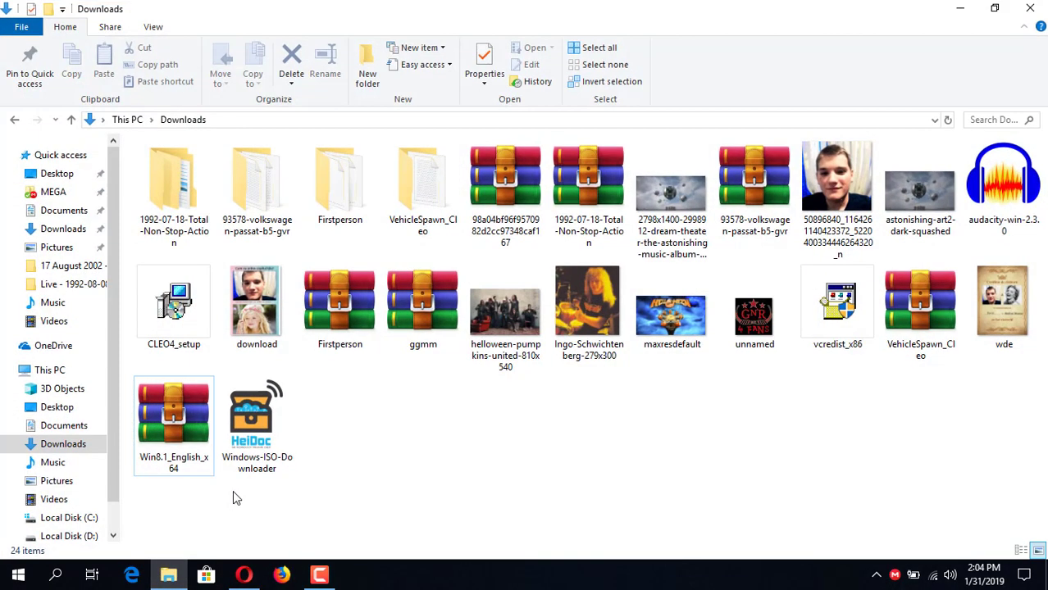
click(168, 447)
click(959, 8)
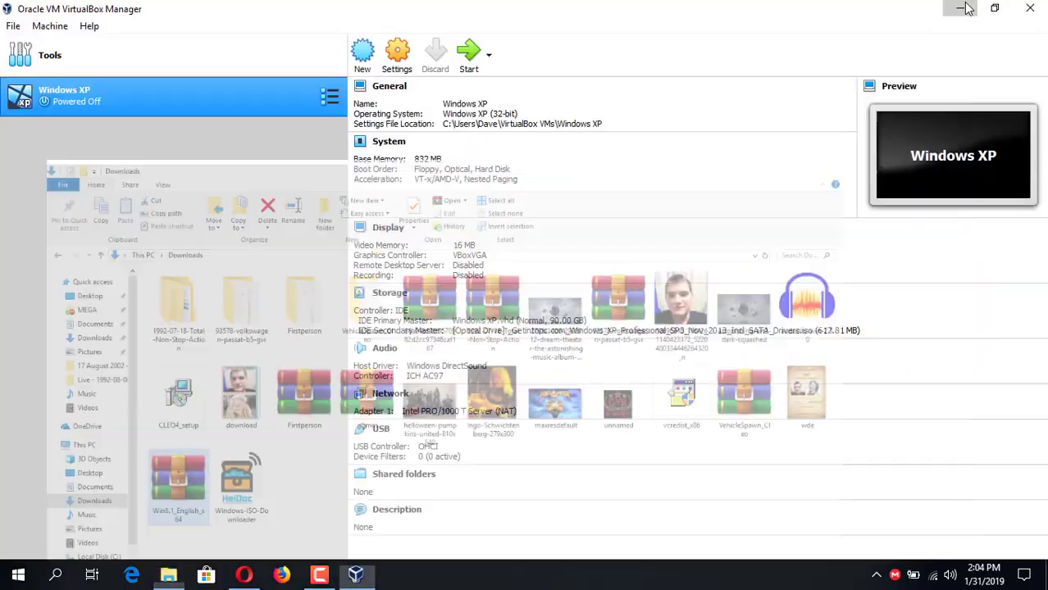
Step: Dismiss VirtualBox's new version notice and bring the VirtualBox Manager back into view
click(959, 9)
click(523, 345)
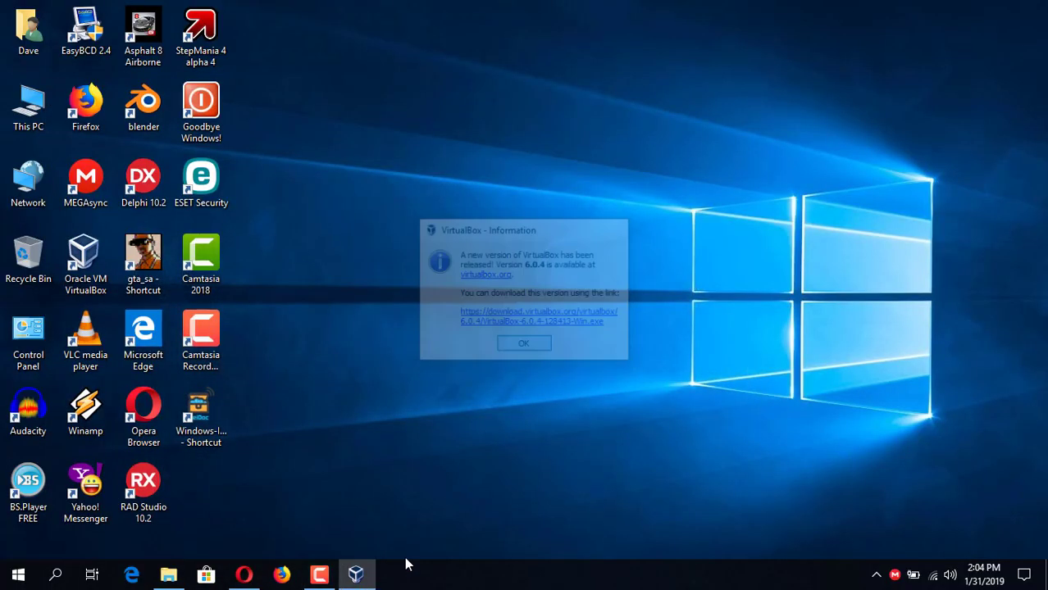
click(355, 574)
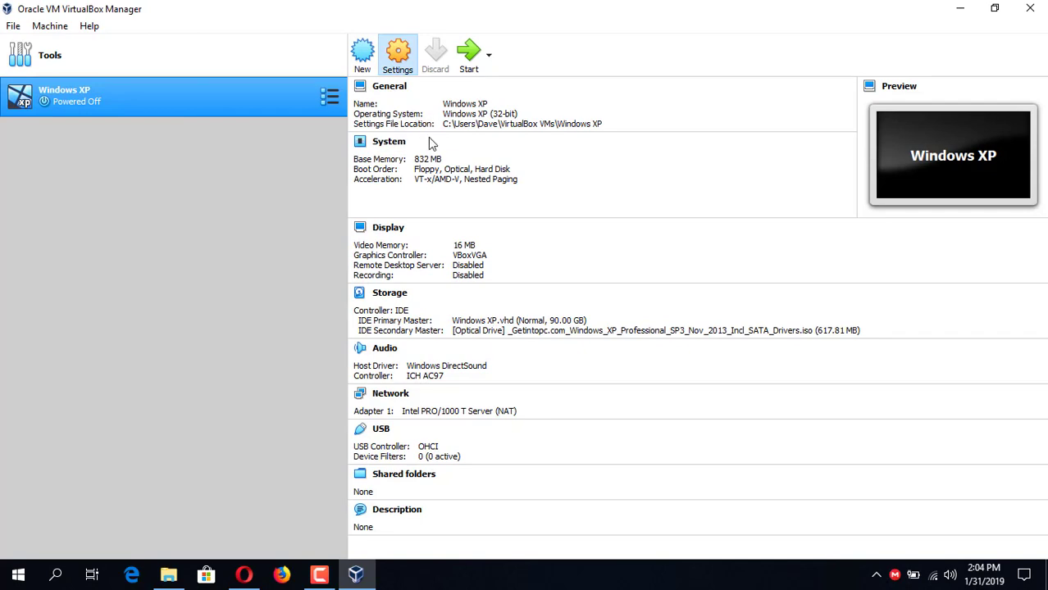
key(Escape)
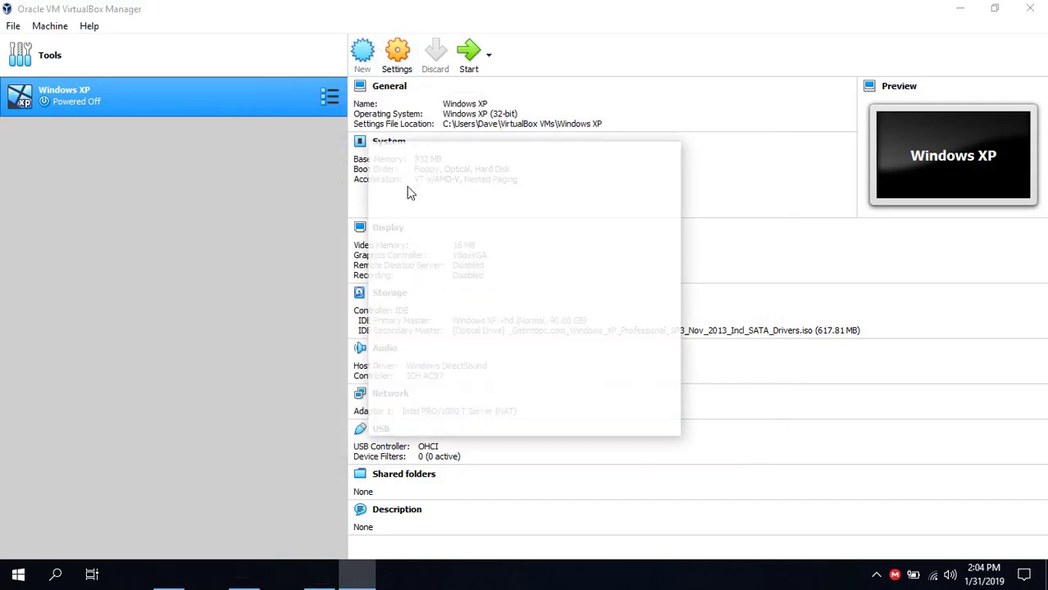
Step: Set up a new virtual machine named Windows 8.1 Pro for Windows 8.1 (64-bit), accepting the offered memory and hard disk type options
key(ctrl+n)
text(Windows 8.1 Pro)
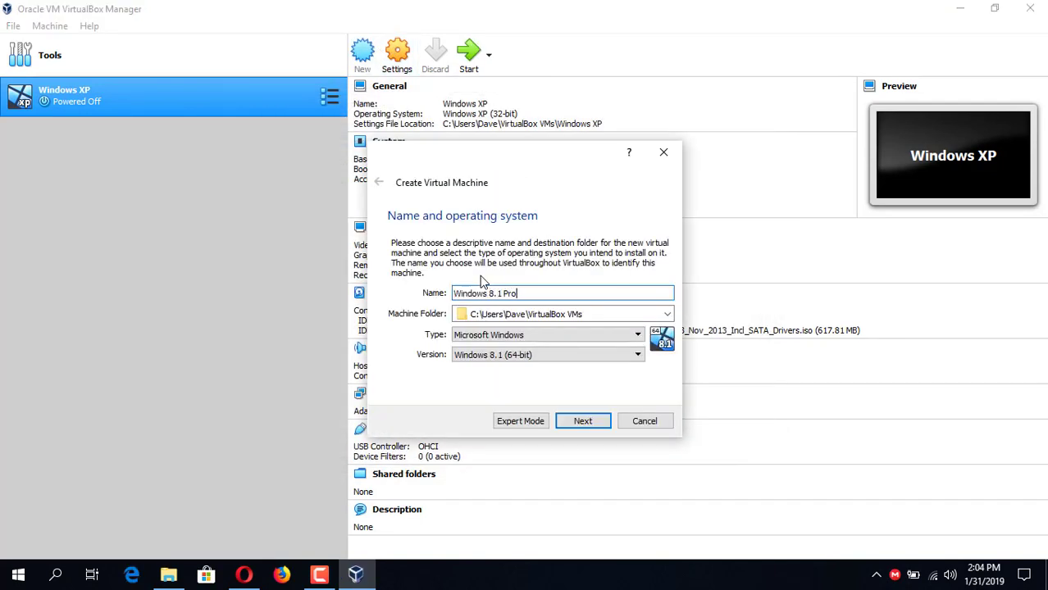
key(Return)
key(Return)
key(Return)
key(Return)
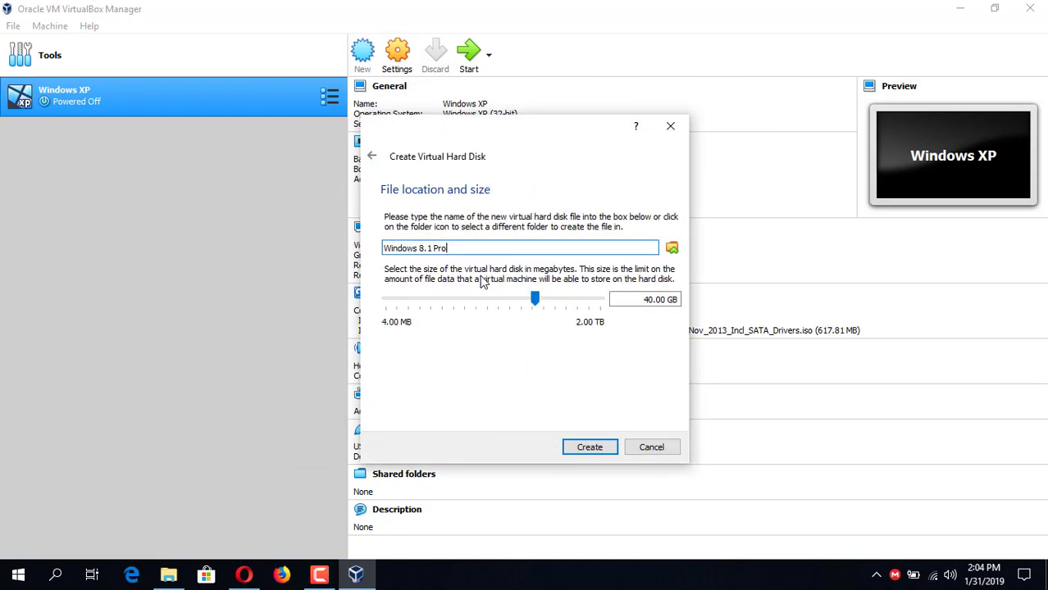
Step: Set the virtual hard disk size to 90 GB and create the Windows 8.1 Pro machine
double_click(627, 299)
text(90)
click(590, 447)
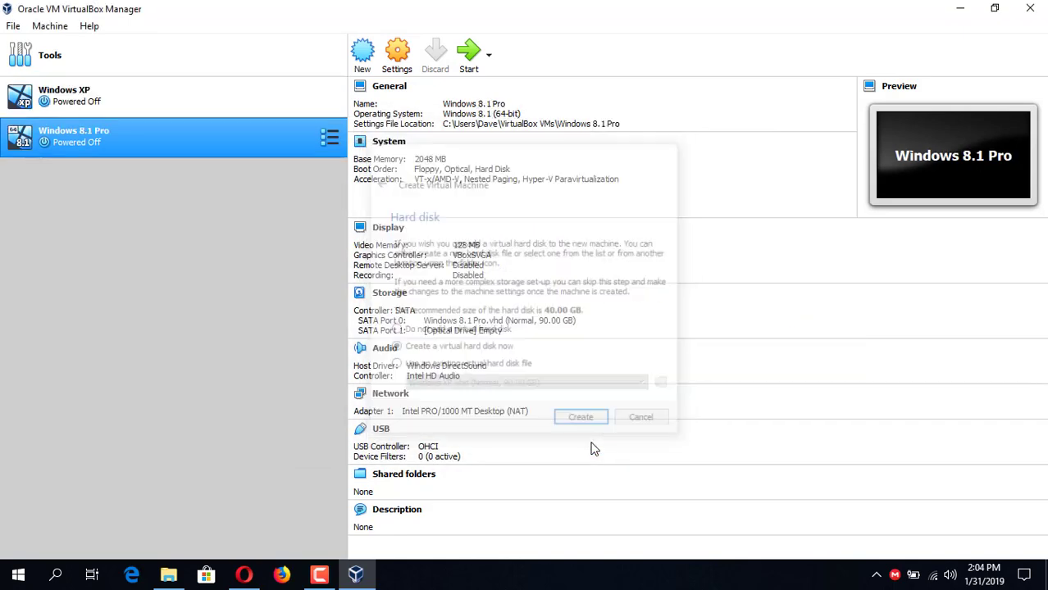
Step: Attach Win8.1_English_x64.iso to the empty optical drive of the Windows 8.1 Pro virtual machine
click(397, 54)
click(348, 207)
click(430, 211)
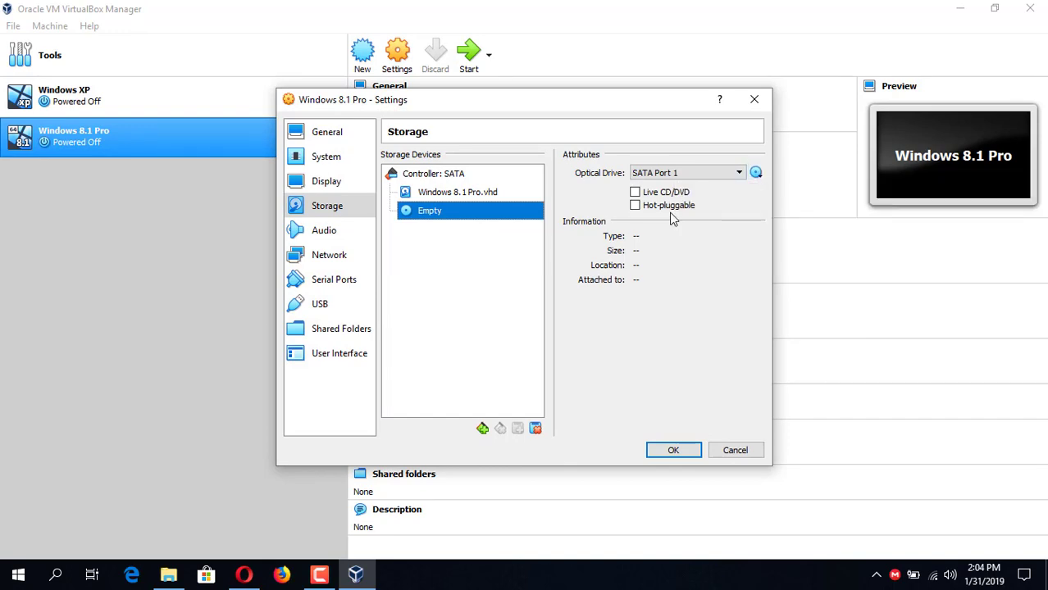
click(755, 172)
click(808, 187)
click(337, 300)
double_click(437, 344)
Step: Enable 3D acceleration and 2D video acceleration for the virtual machine's display and save the settings
click(326, 181)
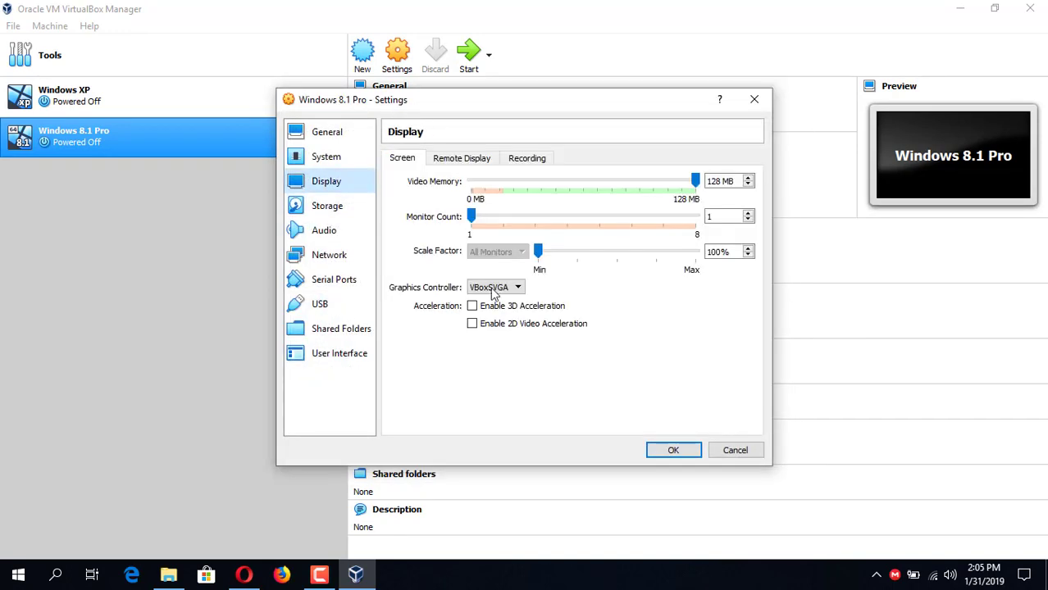
click(472, 306)
click(472, 324)
click(673, 451)
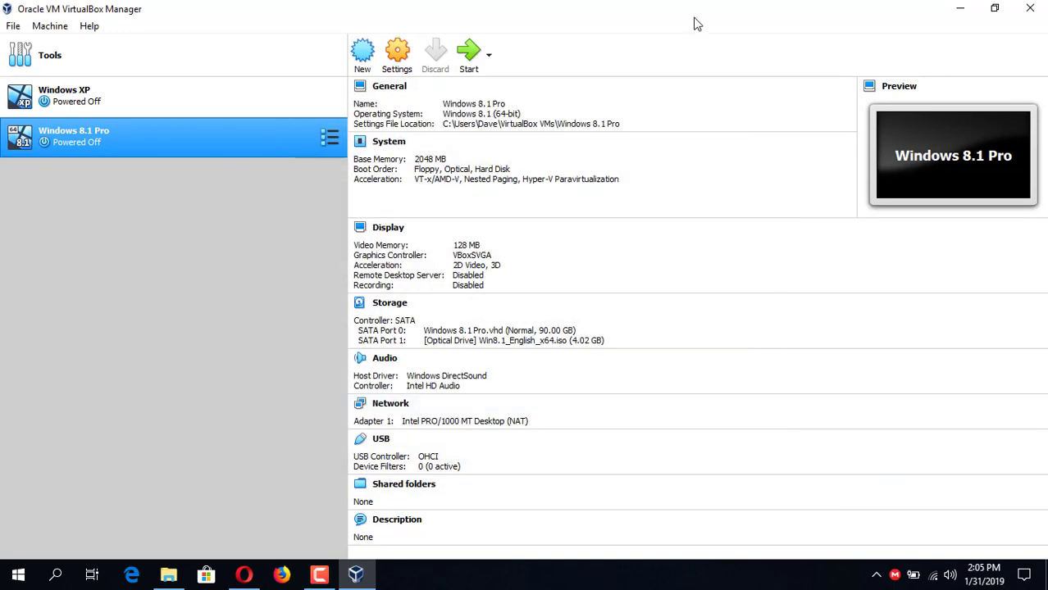
Step: Start the Windows 8.1 Pro virtual machine and switch its window to full-screen mode
click(464, 53)
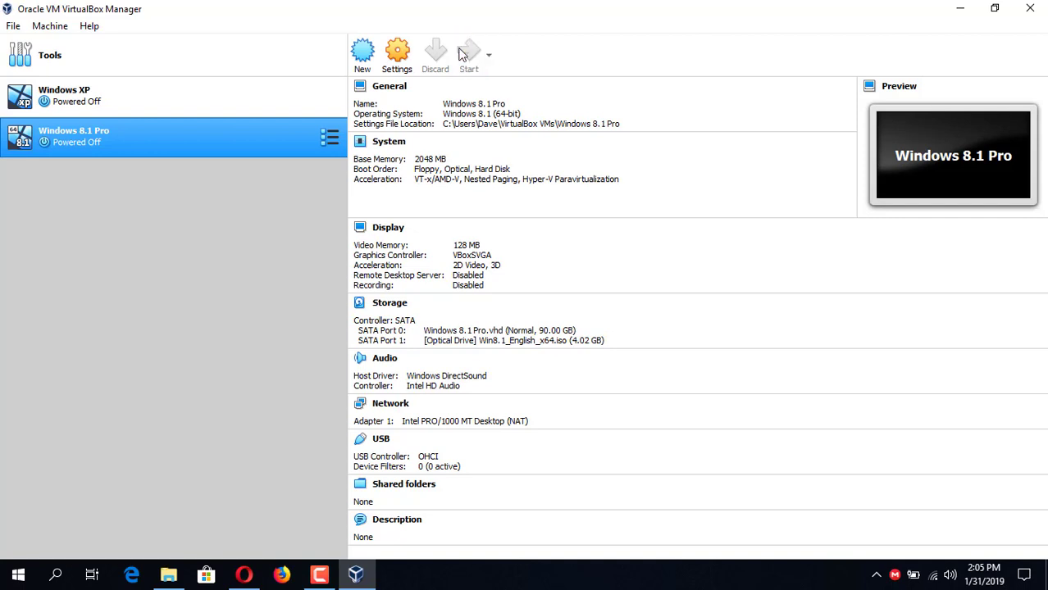
click(960, 8)
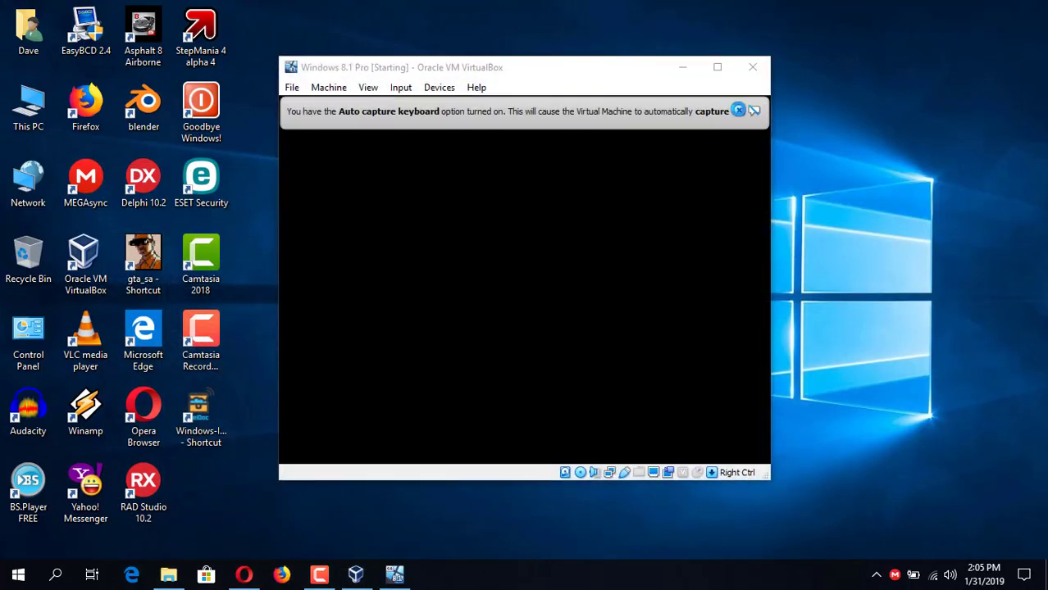
click(716, 66)
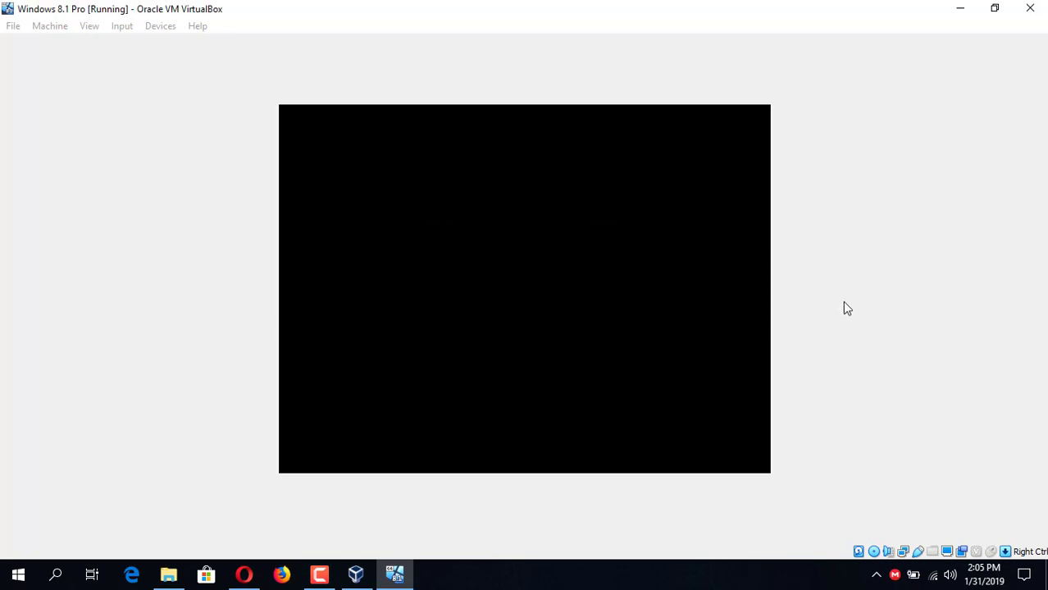
click(89, 26)
click(132, 43)
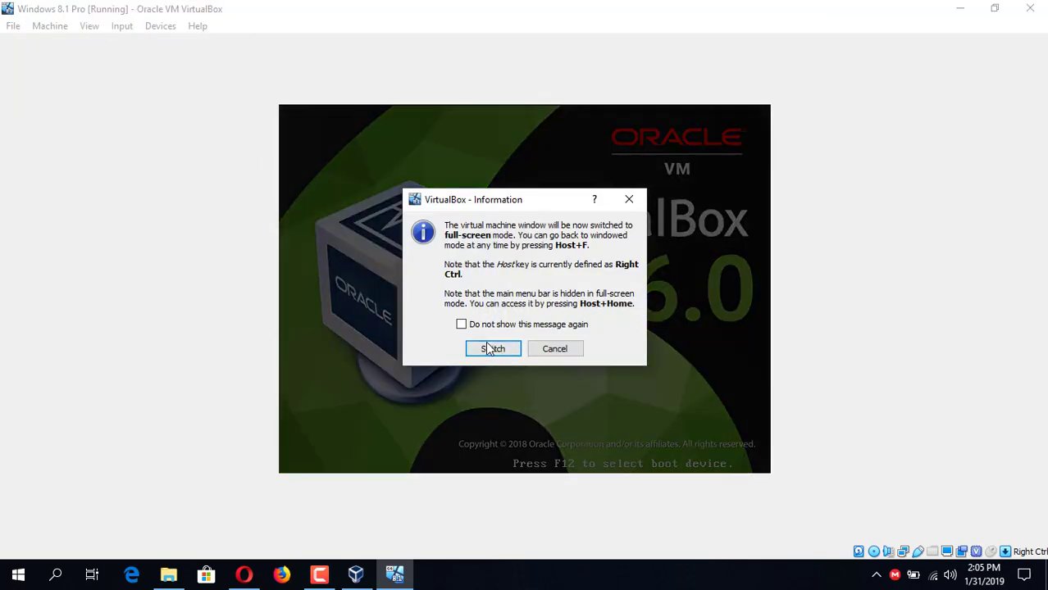
click(490, 346)
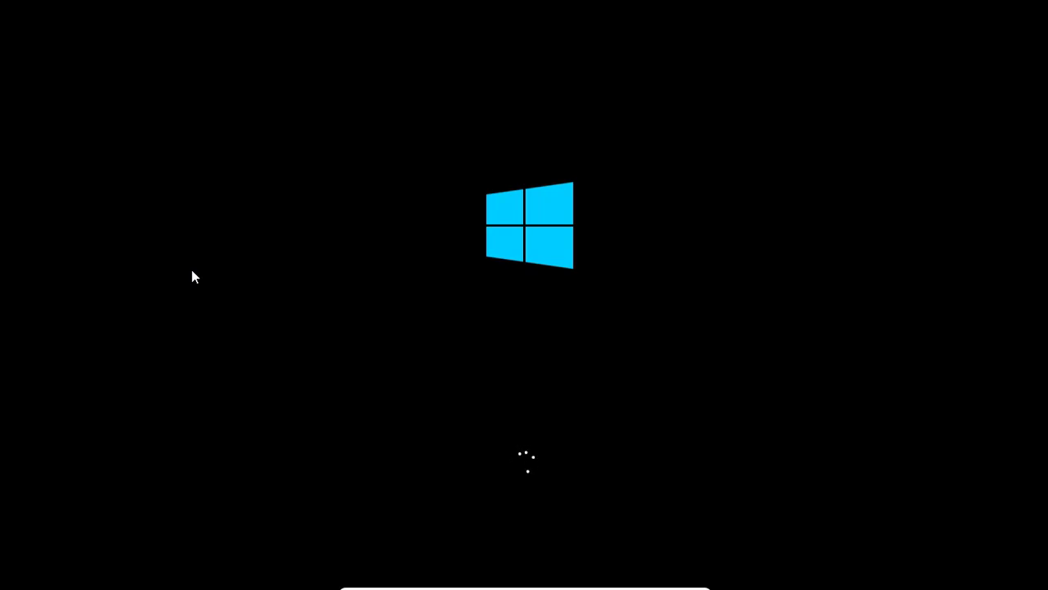
click(1022, 14)
click(1021, 15)
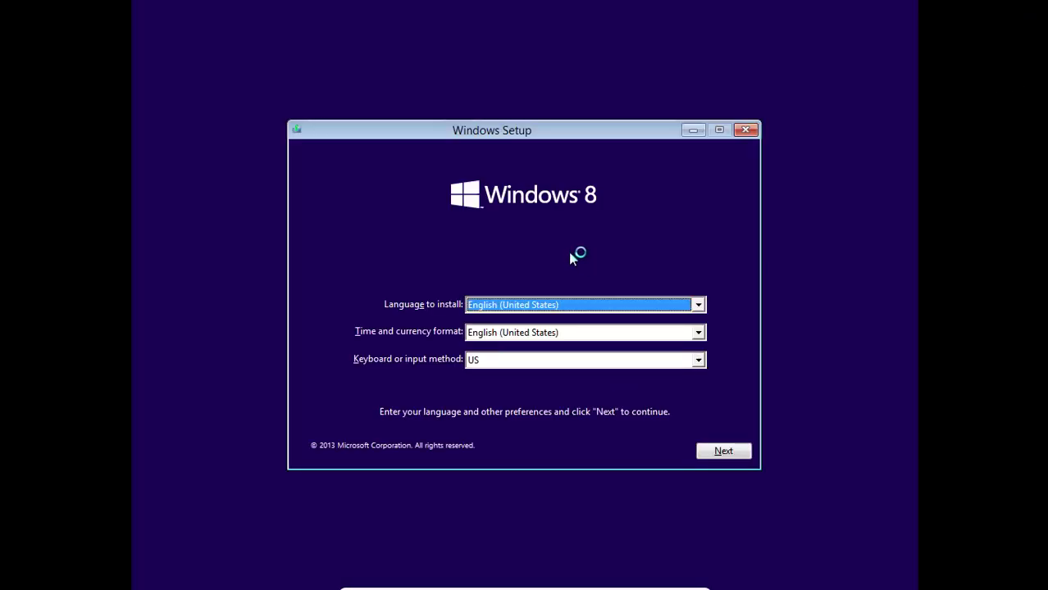
Step: Start the Windows installation with the offered English (United States) and US keyboard settings, and return the virtual machine to a maximized window
click(720, 451)
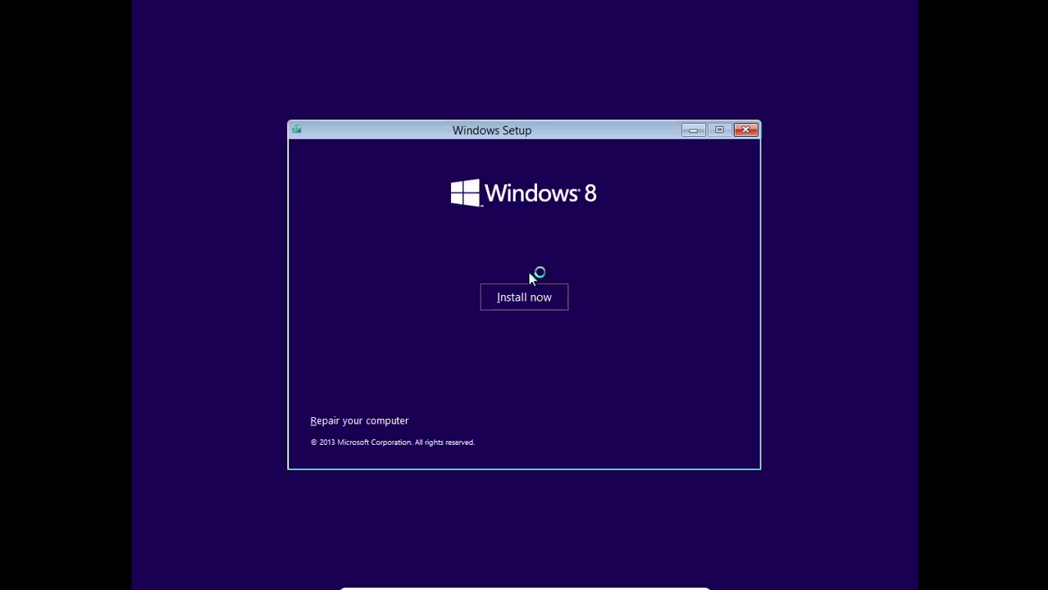
click(535, 305)
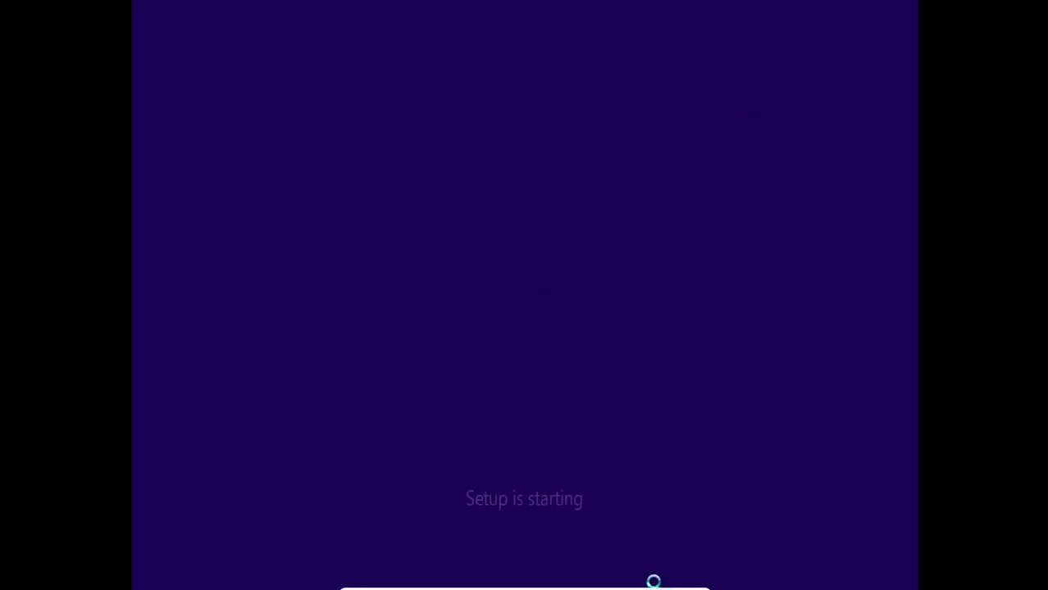
click(680, 580)
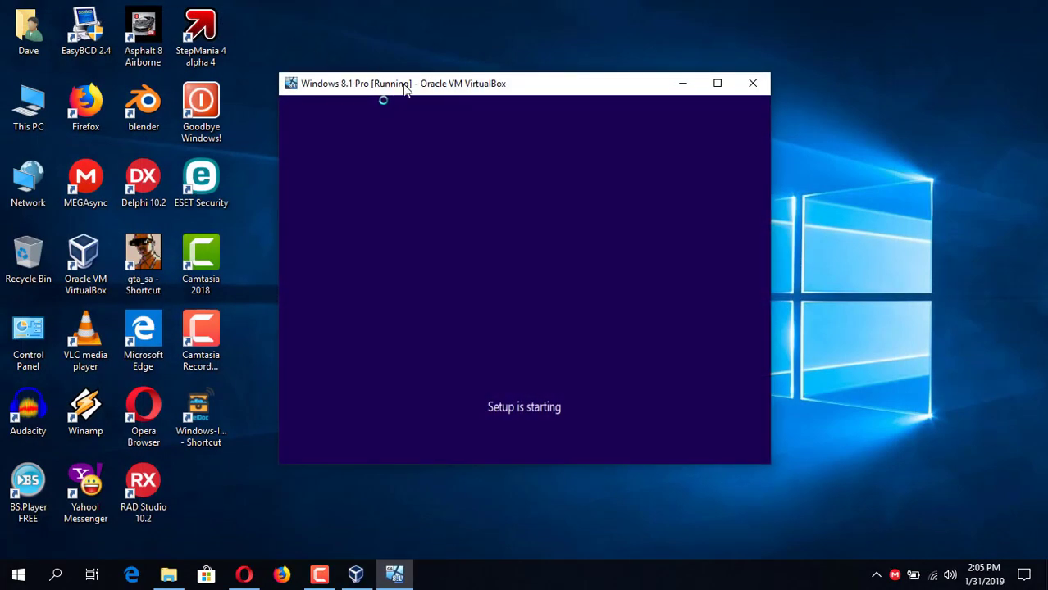
double_click(404, 85)
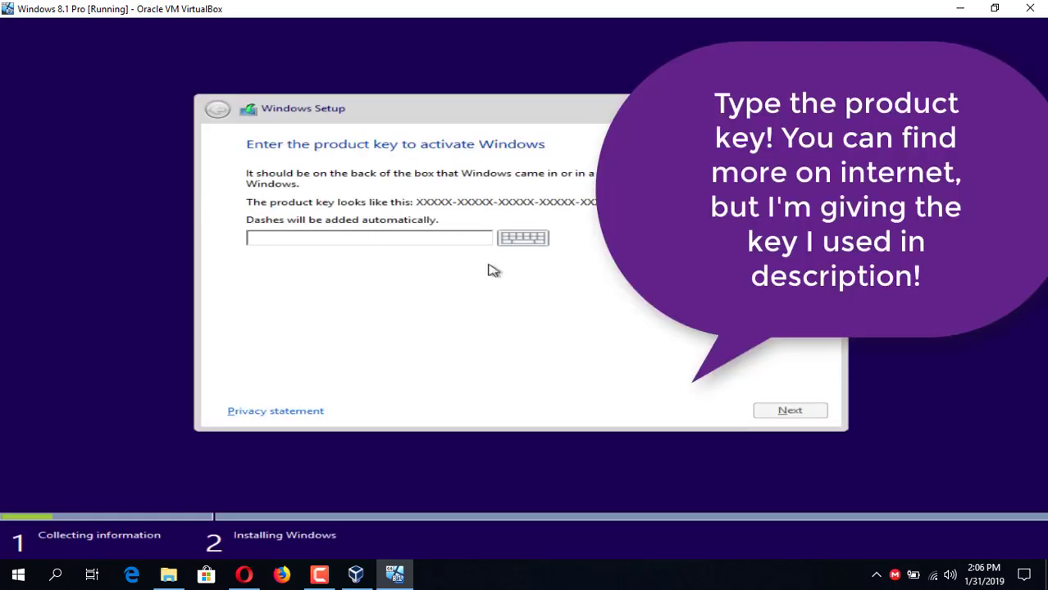
click(318, 574)
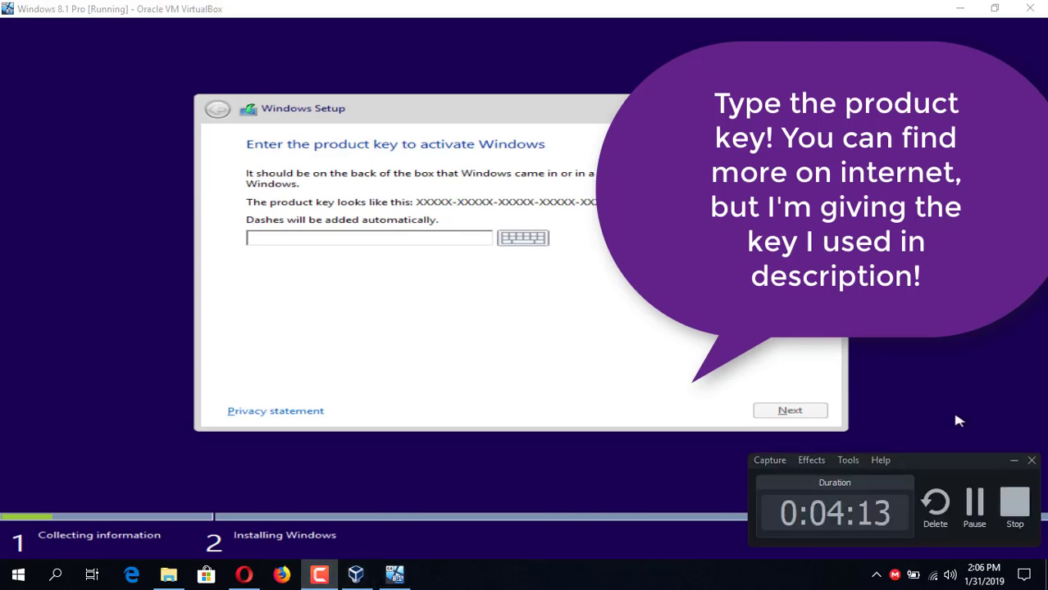
click(974, 504)
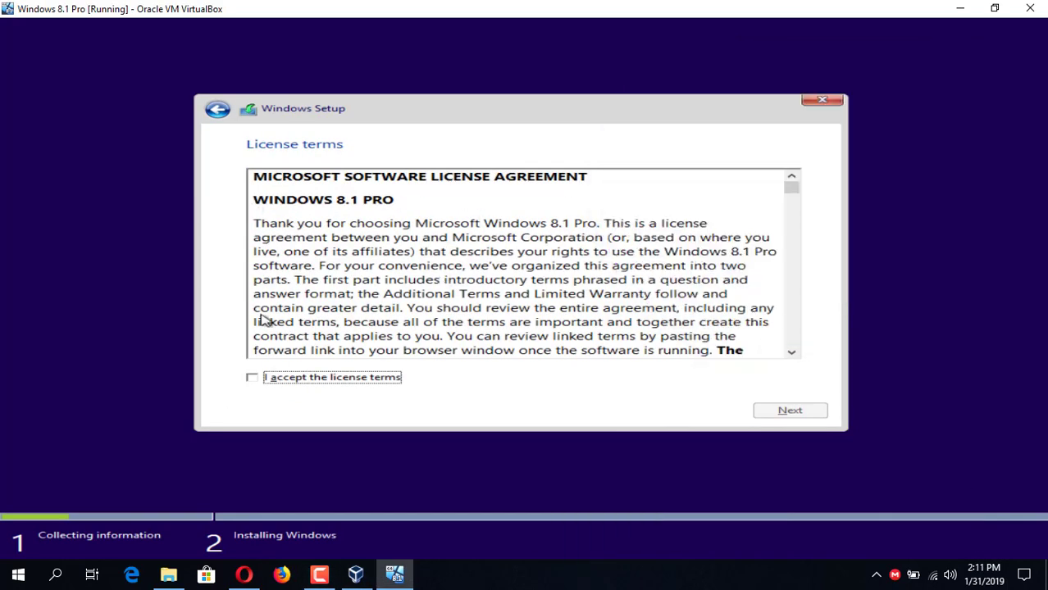
Step: Accept the Windows 8.1 Pro license terms and choose the custom, Windows-only installation
click(288, 379)
click(795, 409)
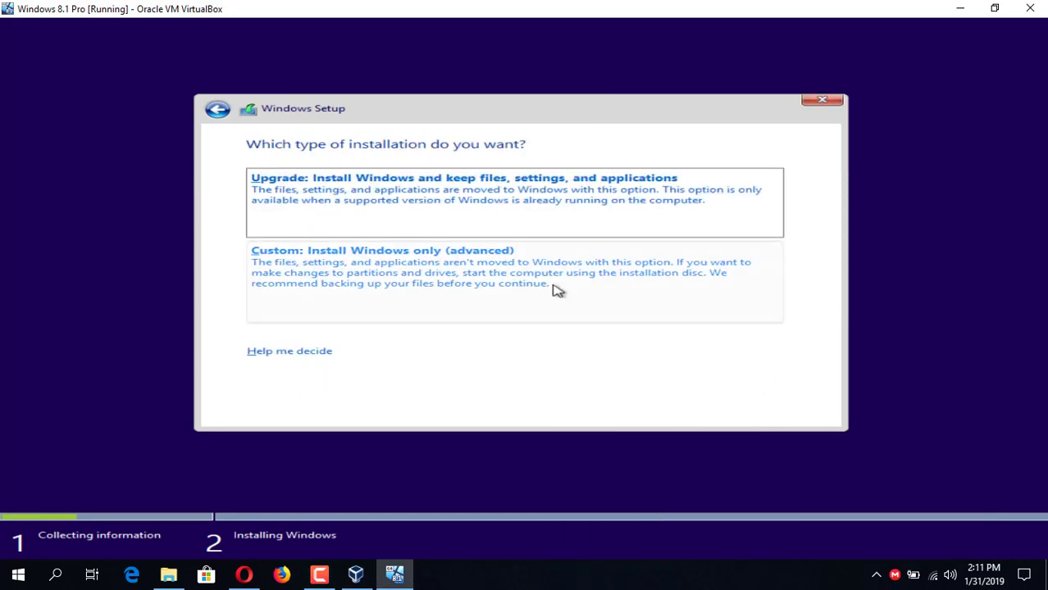
click(557, 289)
Step: Create a 92160 MB partition from Drive 0's unallocated space and proceed with installing Windows on it
click(672, 328)
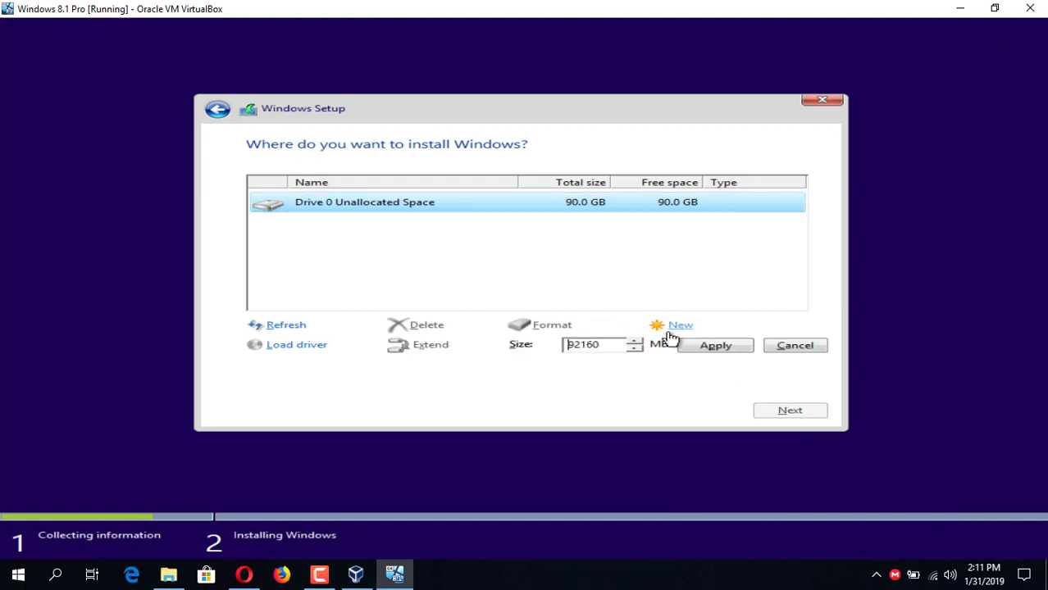
click(697, 355)
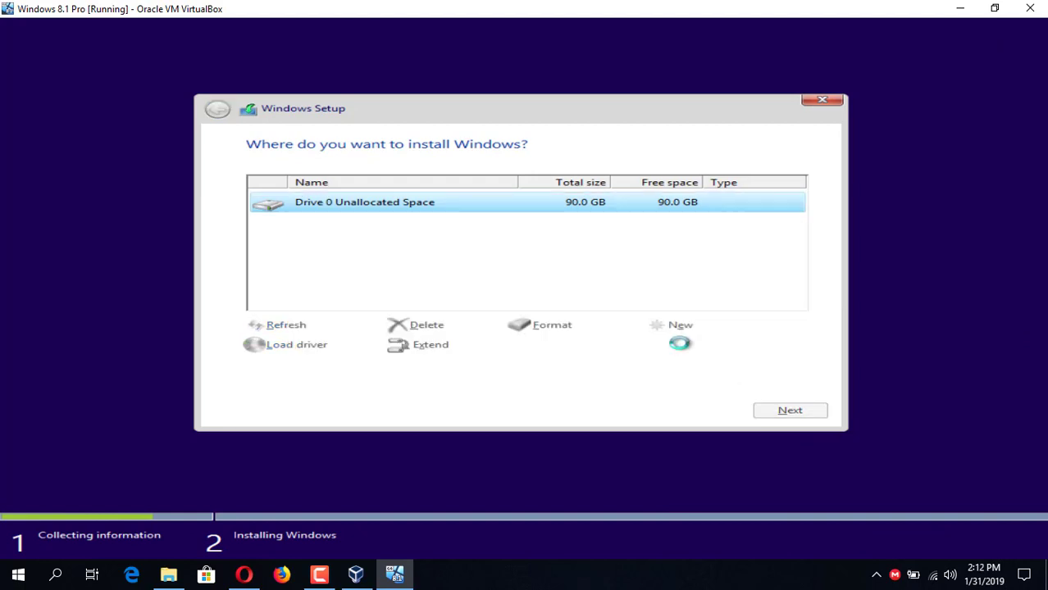
click(803, 410)
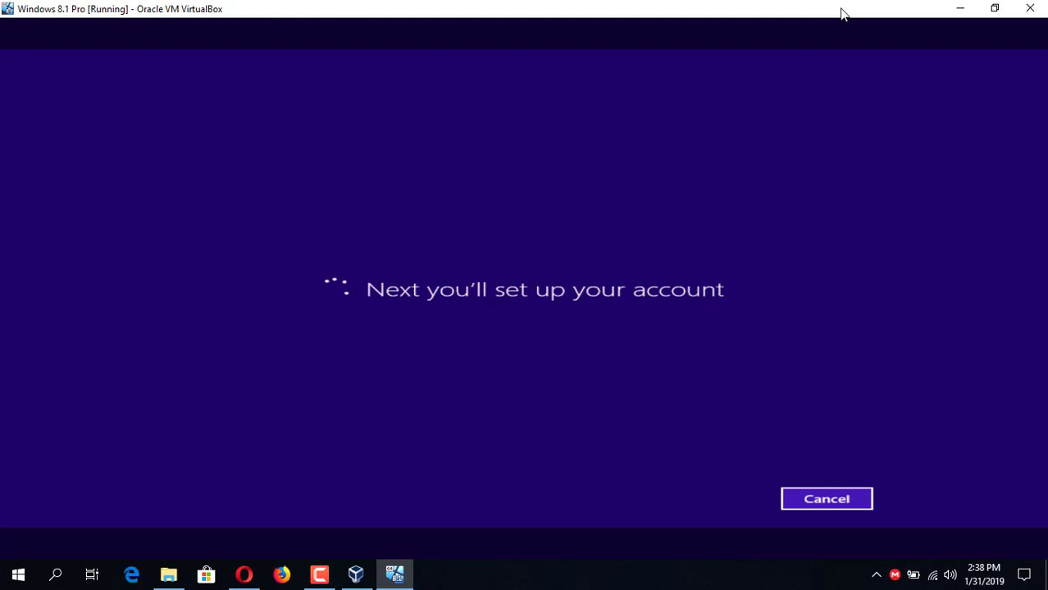
Step: Go to the installed Windows 8.1 desktop, view the computer's basic system information, and close it
click(193, 411)
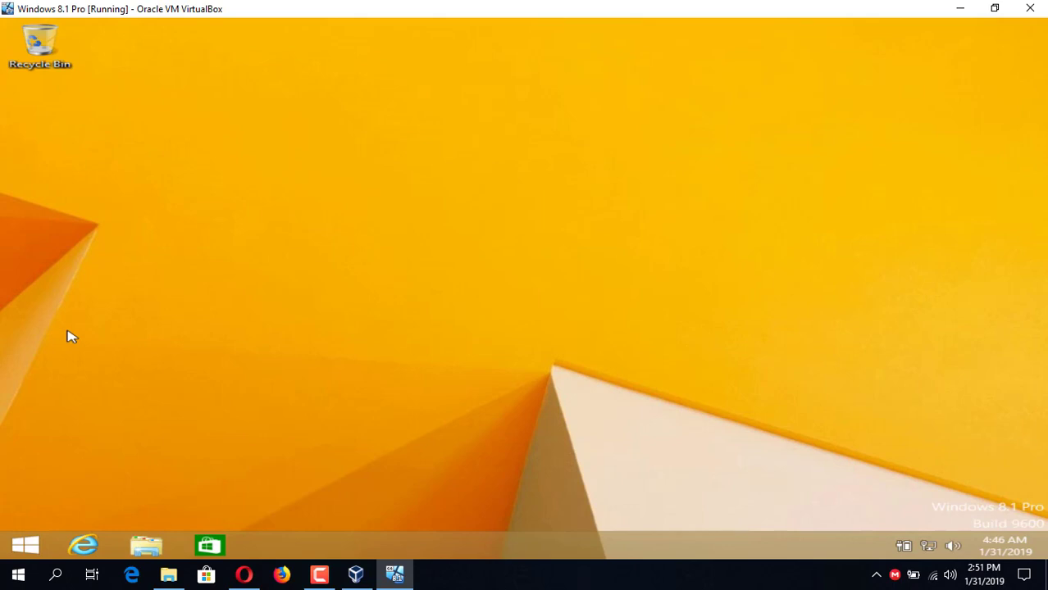
right_click(27, 545)
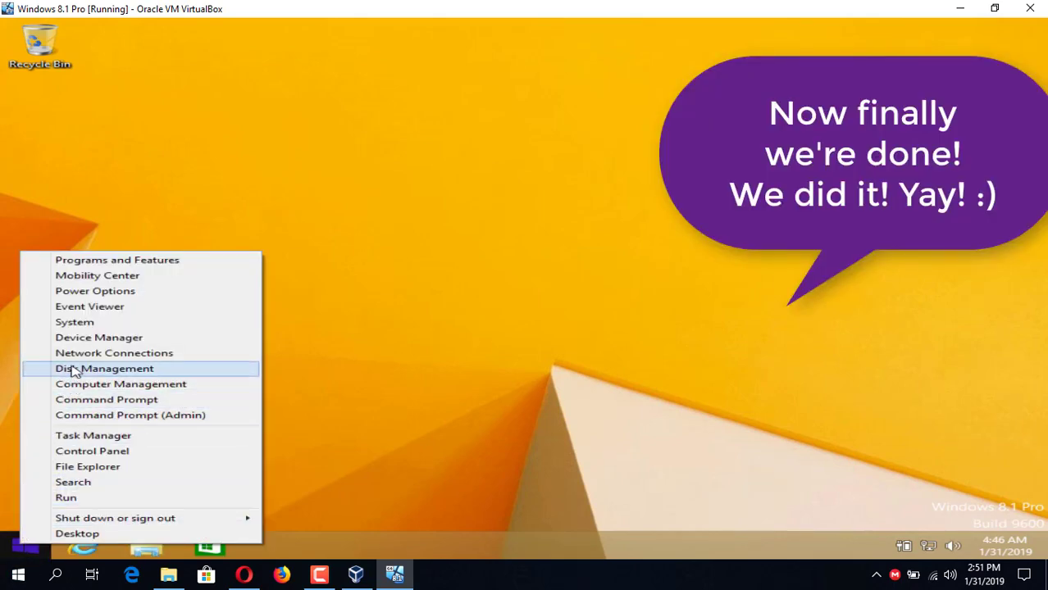
click(72, 325)
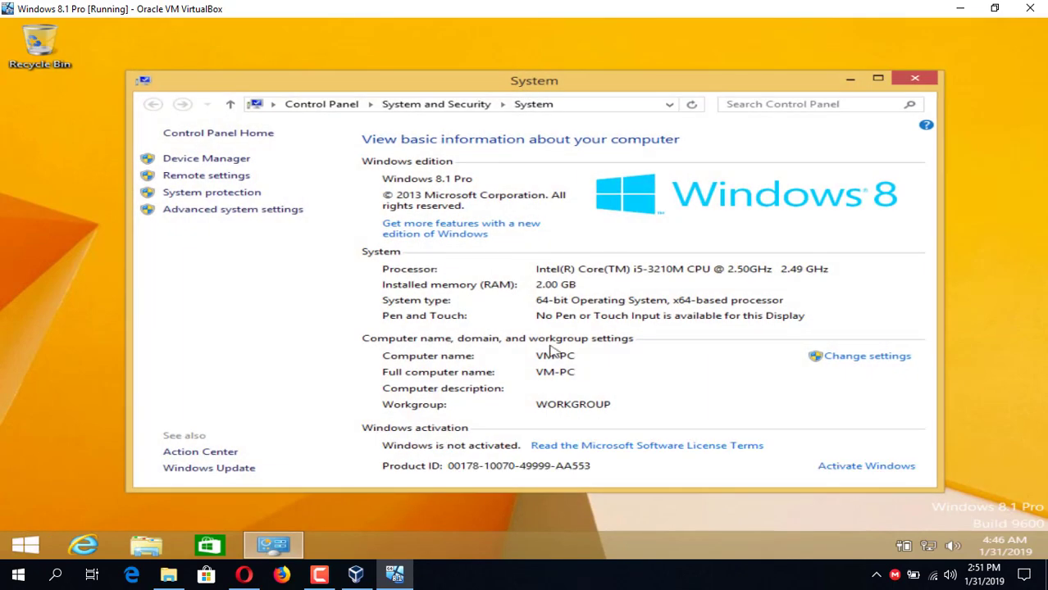
click(911, 78)
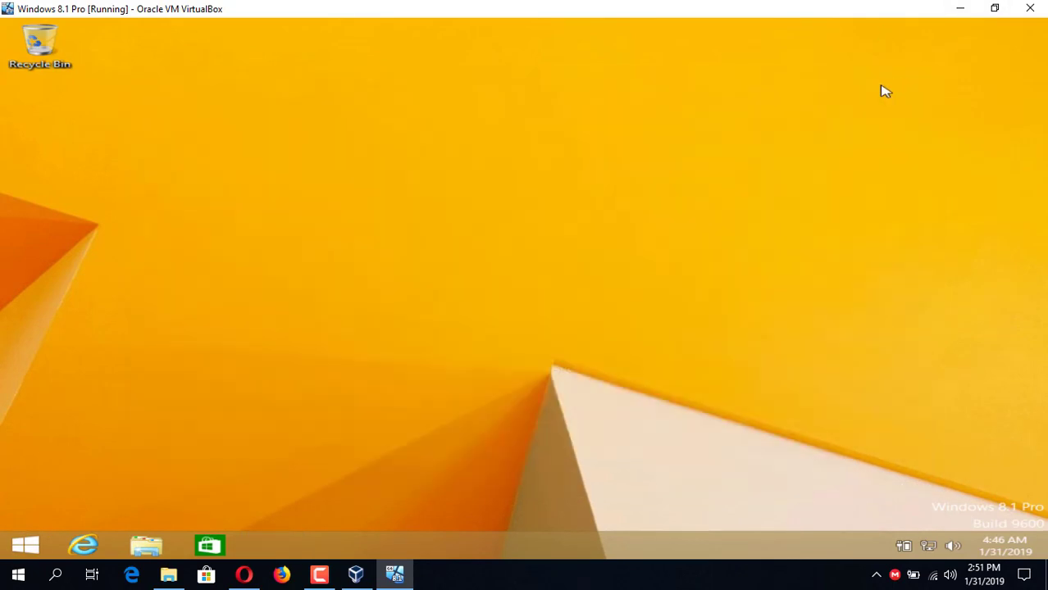
Step: Shut down Windows 8.1 inside the virtual machine
right_click(26, 547)
mouse_move(230, 518)
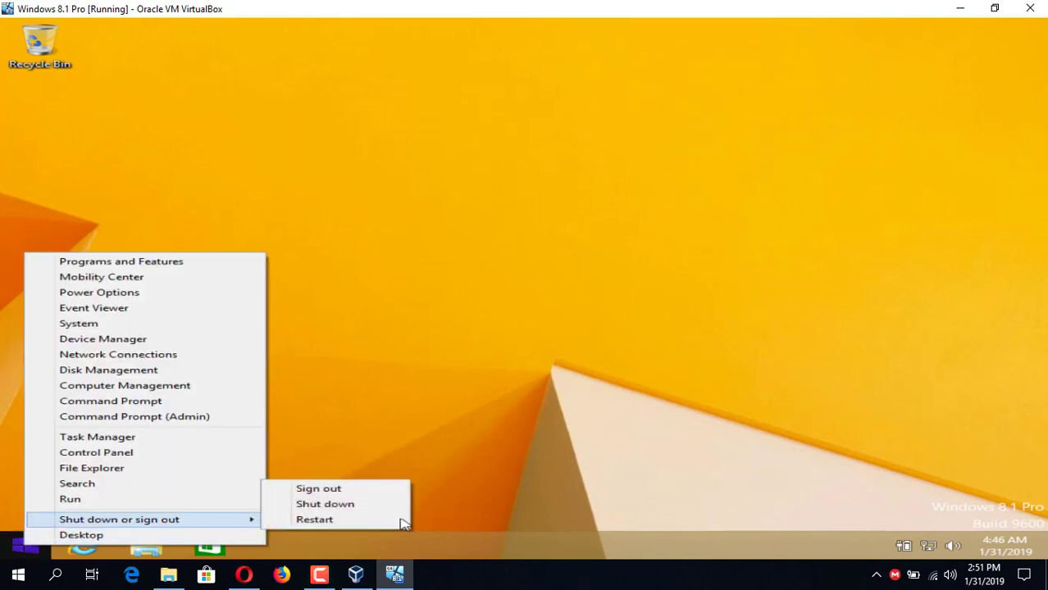
click(354, 508)
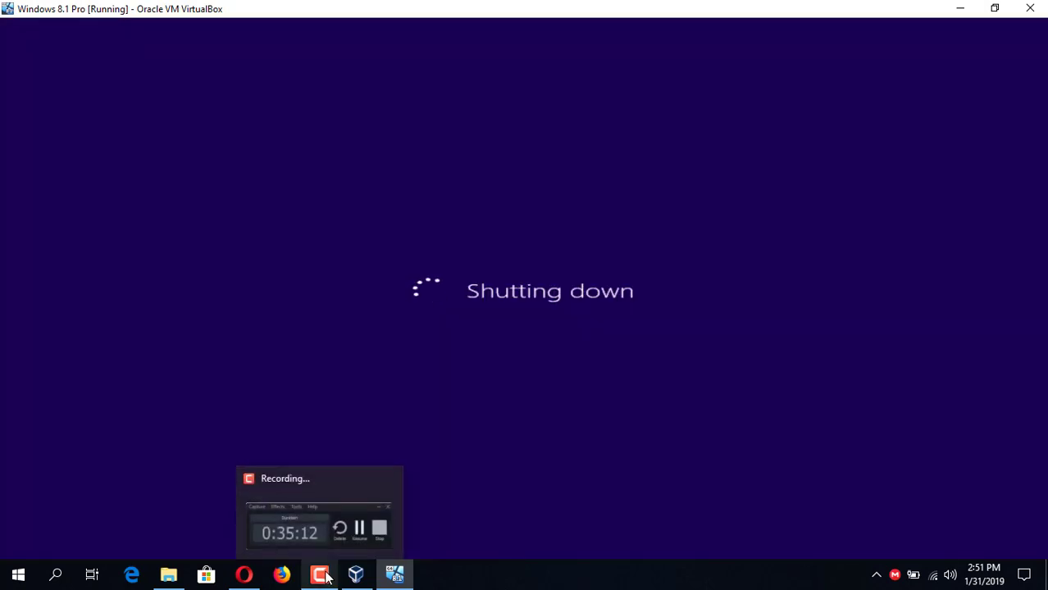
mouse_move(355, 574)
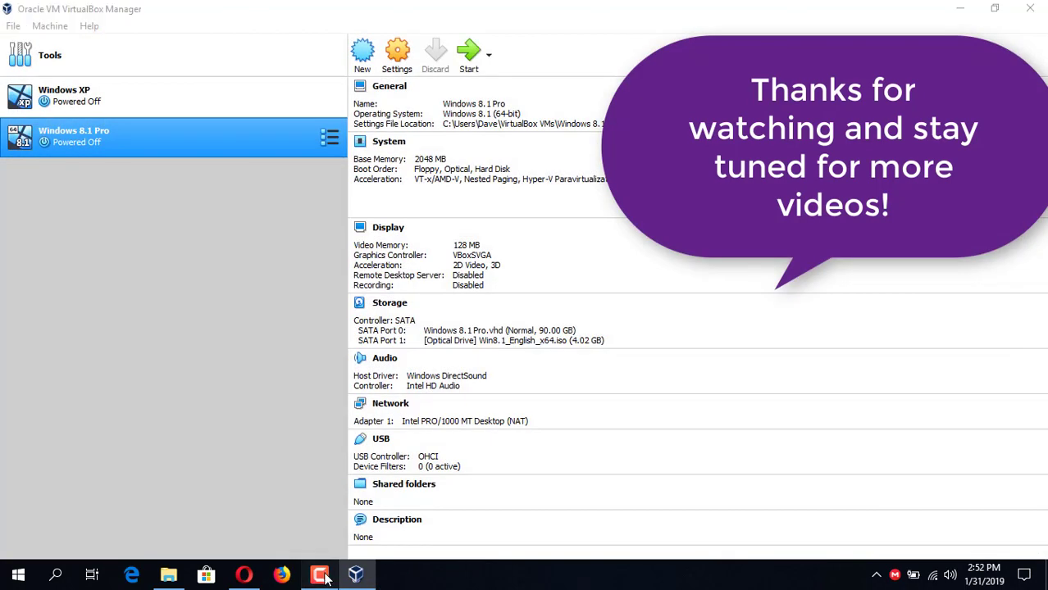
click(319, 574)
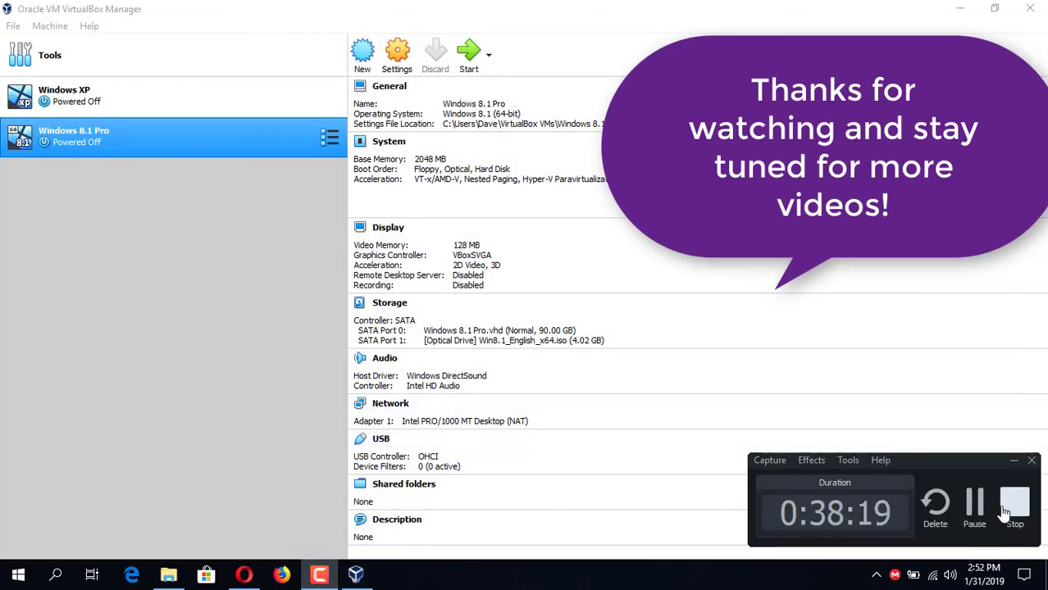